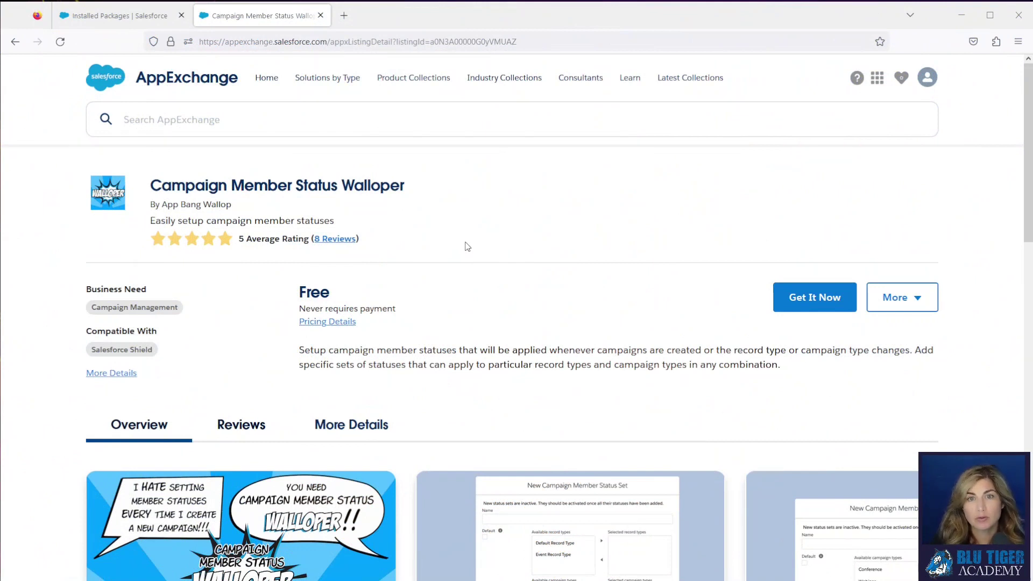
Install Campaign Member Status Walloper into the production org for all users, accepting the terms.
click(831, 295)
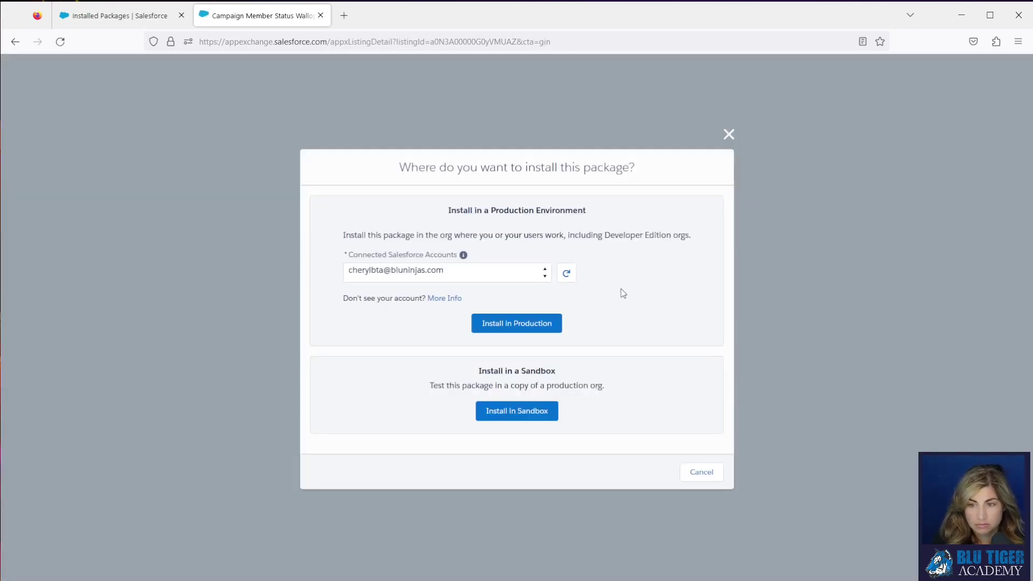
click(503, 323)
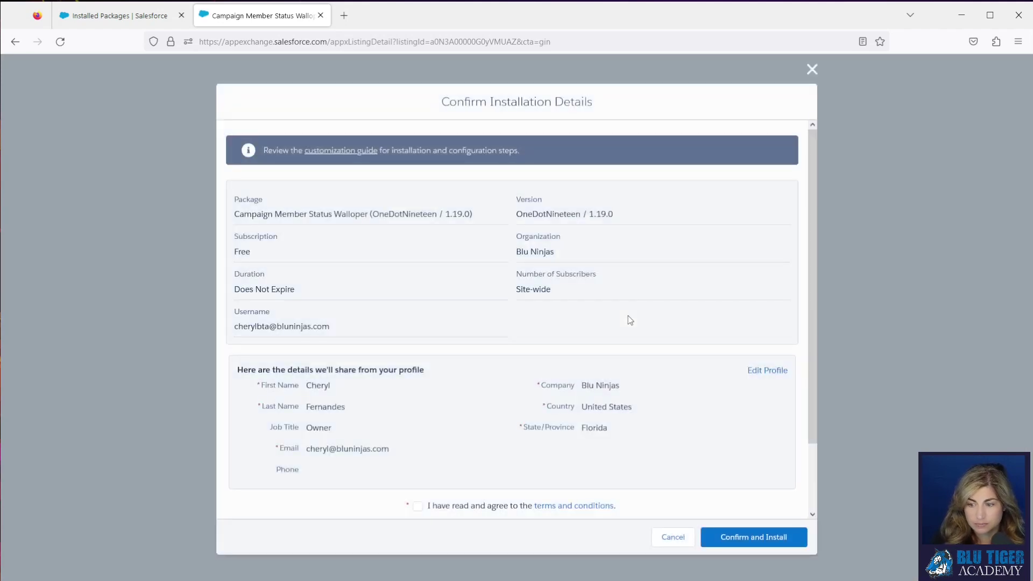
click(418, 506)
click(737, 538)
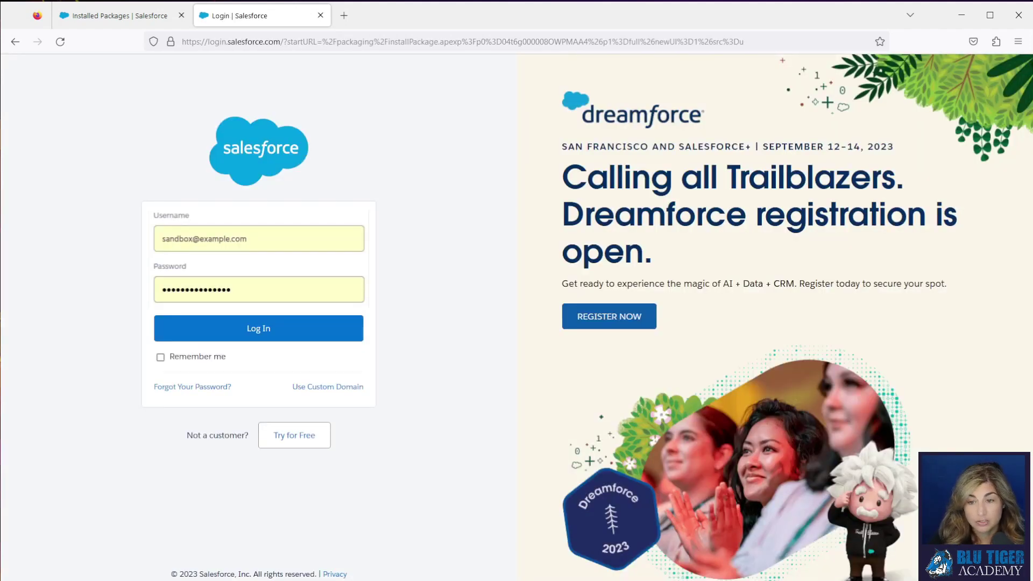
click(323, 329)
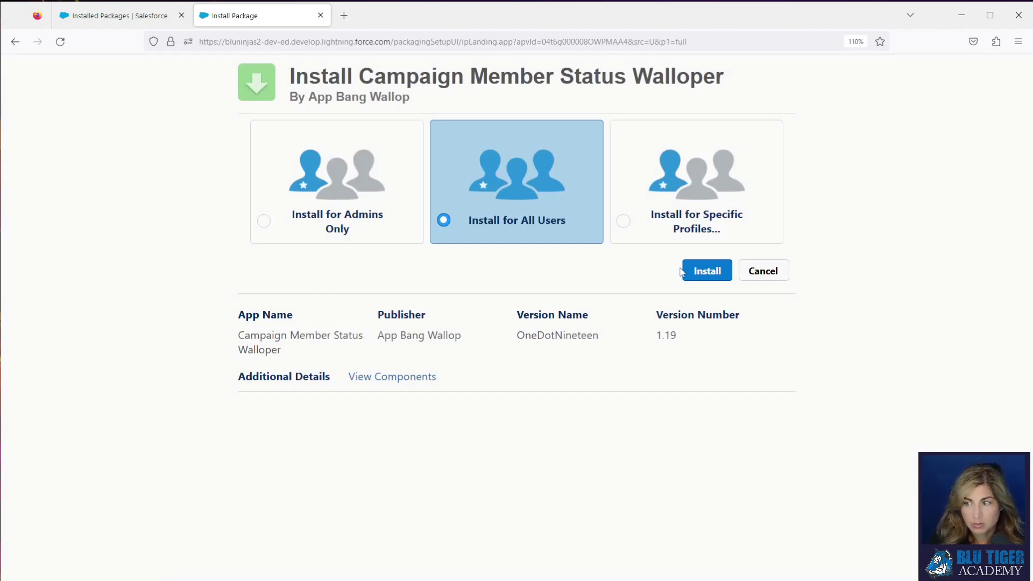
click(697, 274)
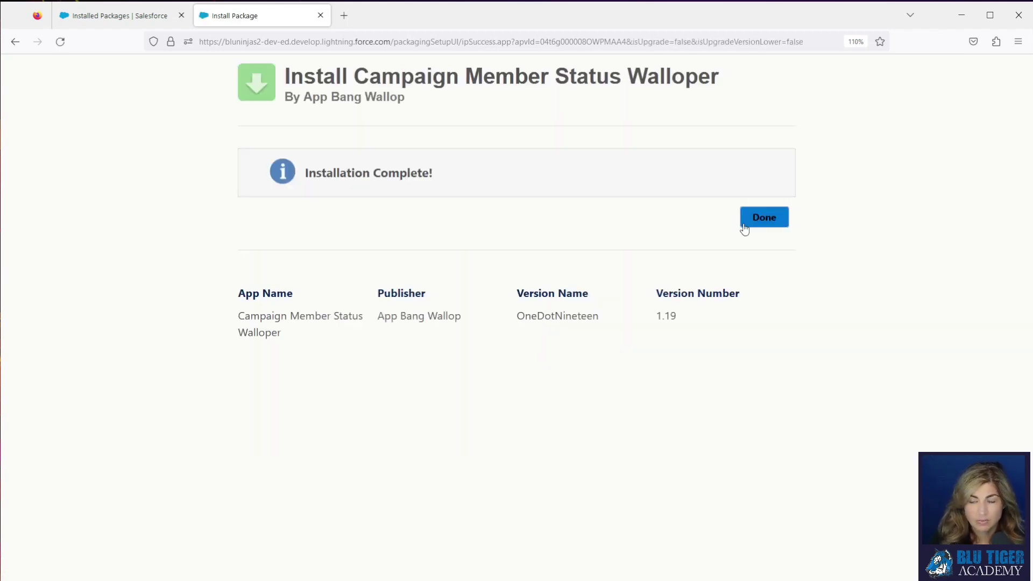
Find the Campaign Member Status Walloper app via App Launcher search 'campaign' and show its Status Sets list.
click(744, 225)
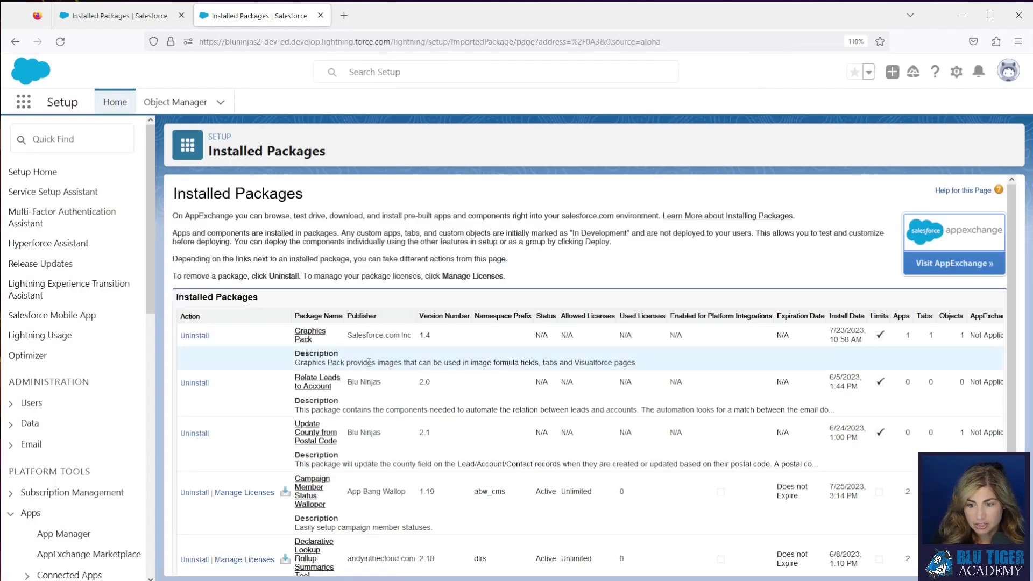
scroll(334, 392, down, 3)
drag(333, 391, 294, 359)
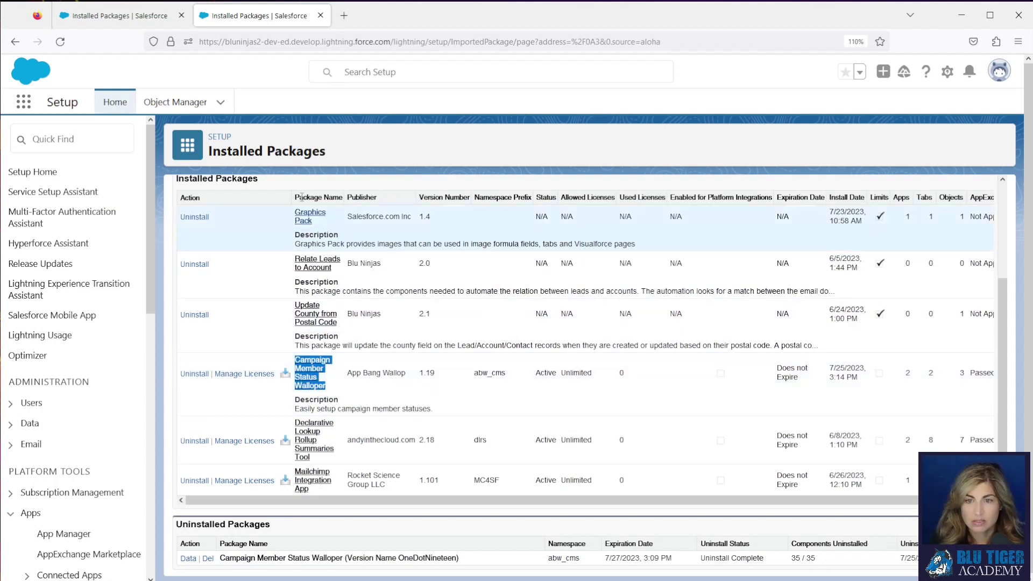
click(24, 102)
text(capaign)
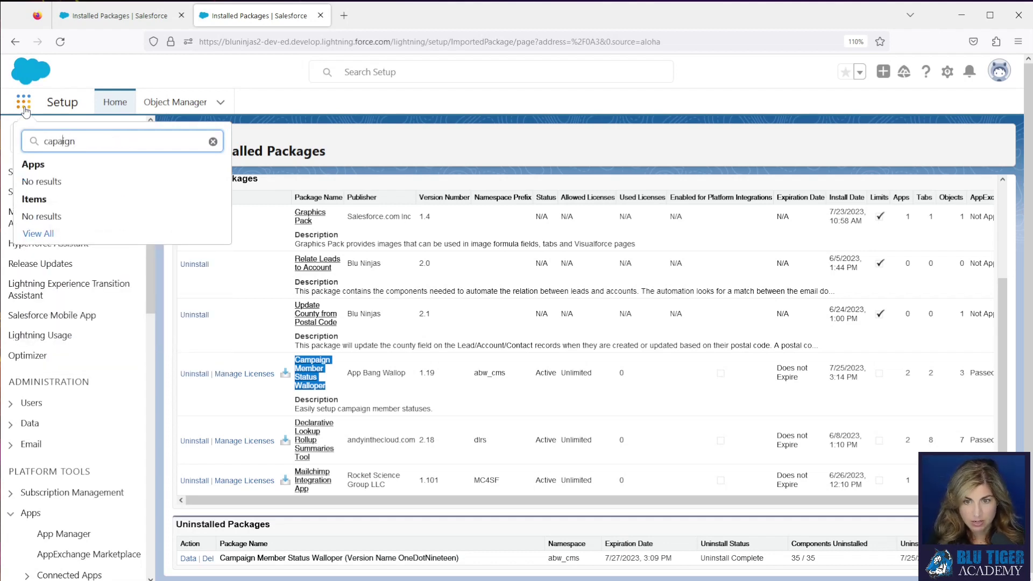
text(m)
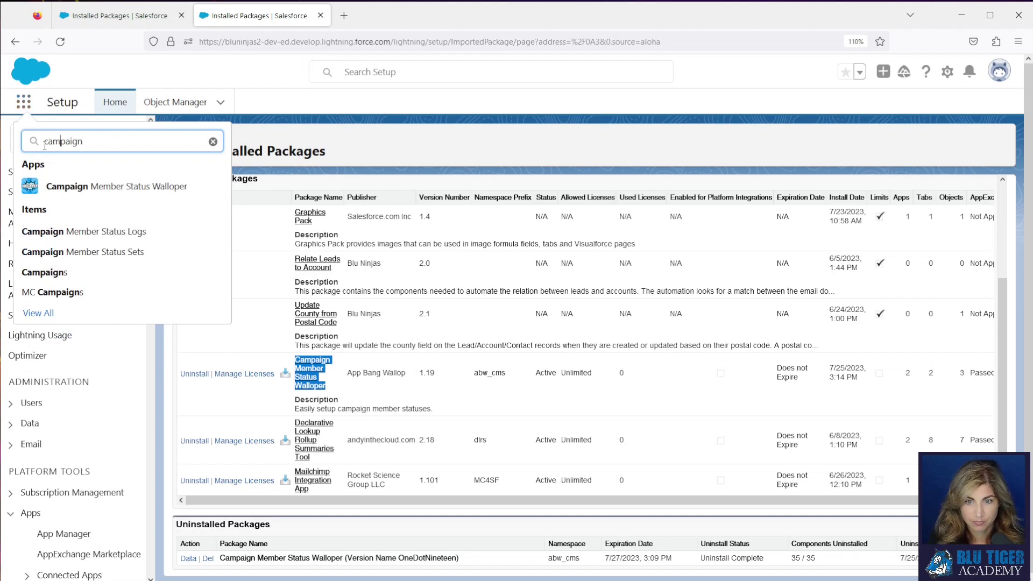
click(55, 189)
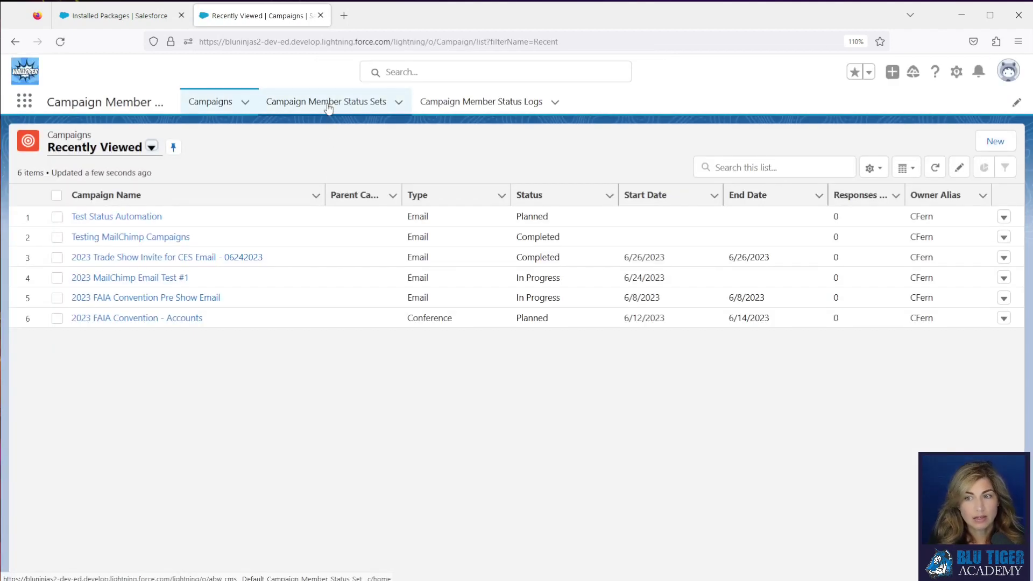
click(328, 105)
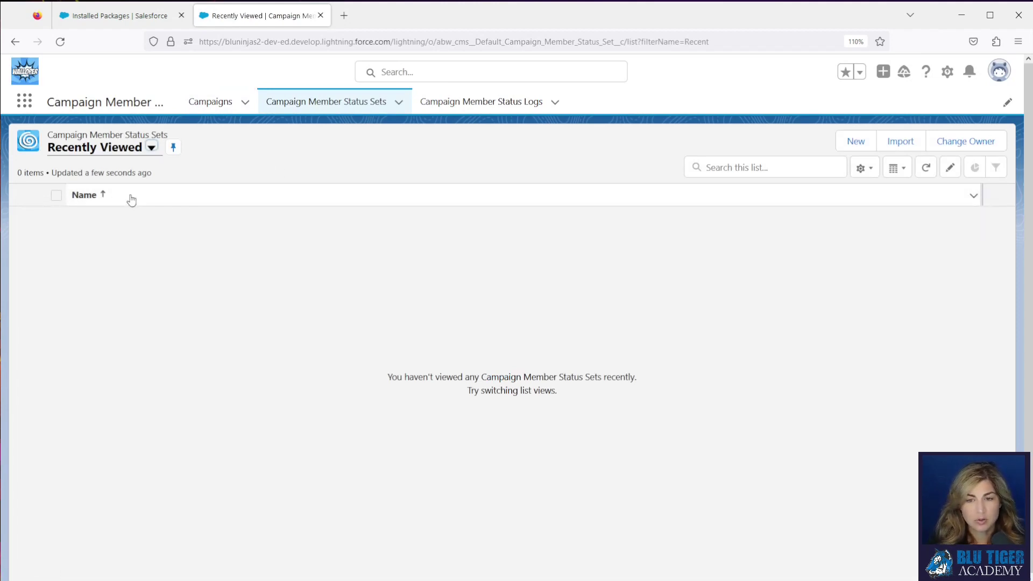
Add Active, Campaign Types and Statuses to the status set object's Default search layout.
click(948, 72)
click(909, 229)
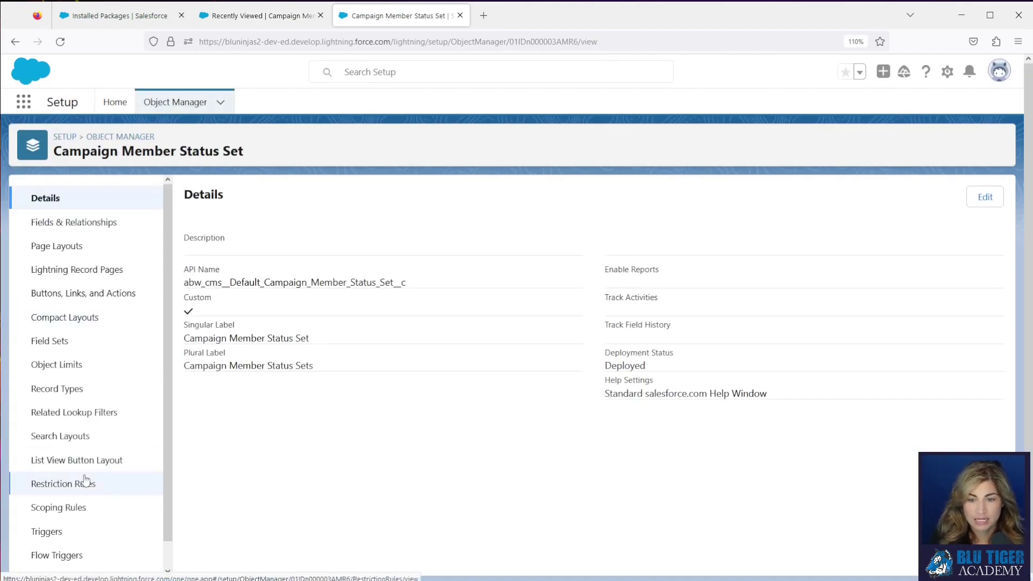
click(107, 436)
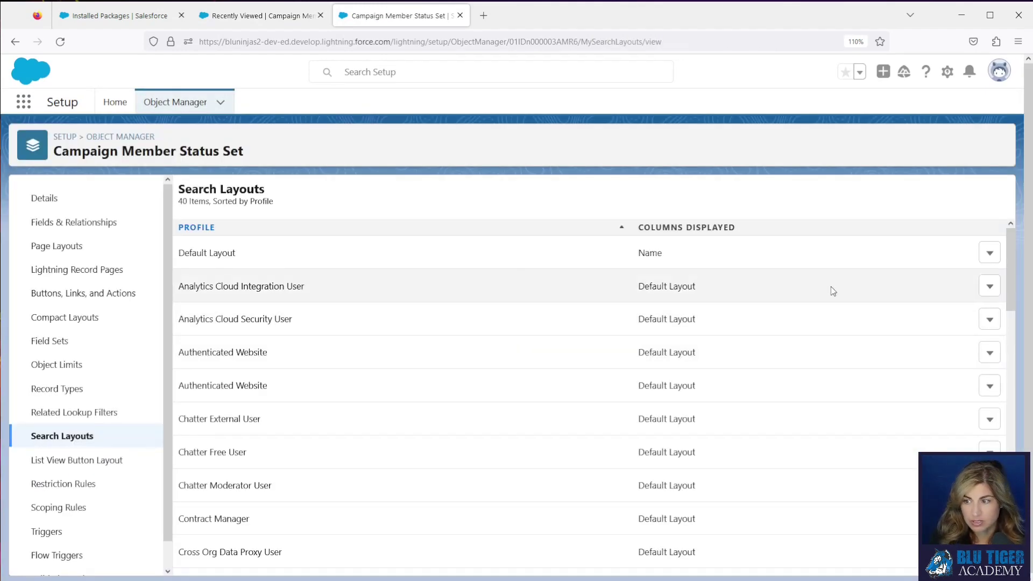
click(988, 257)
click(952, 285)
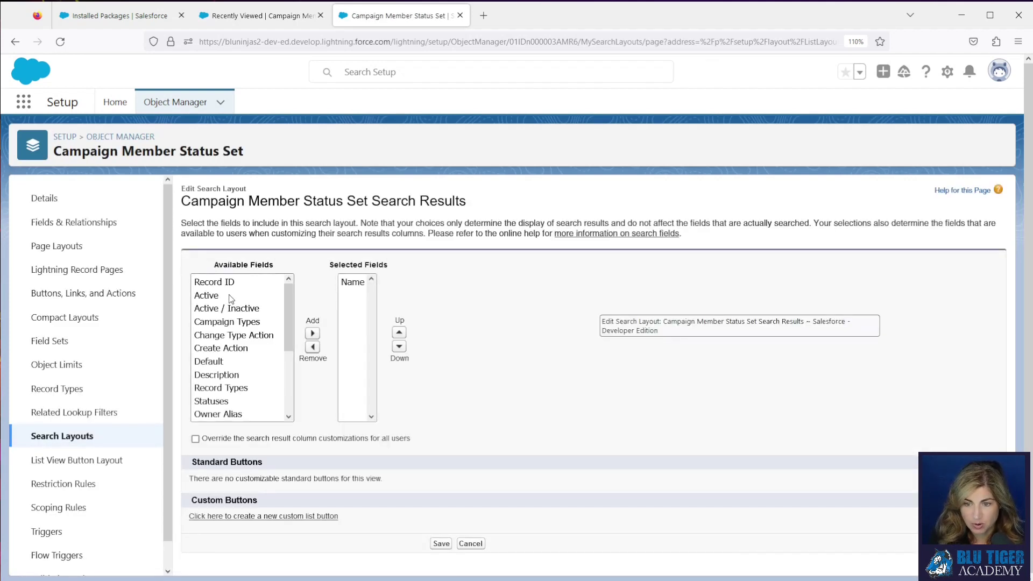
click(231, 295)
click(312, 333)
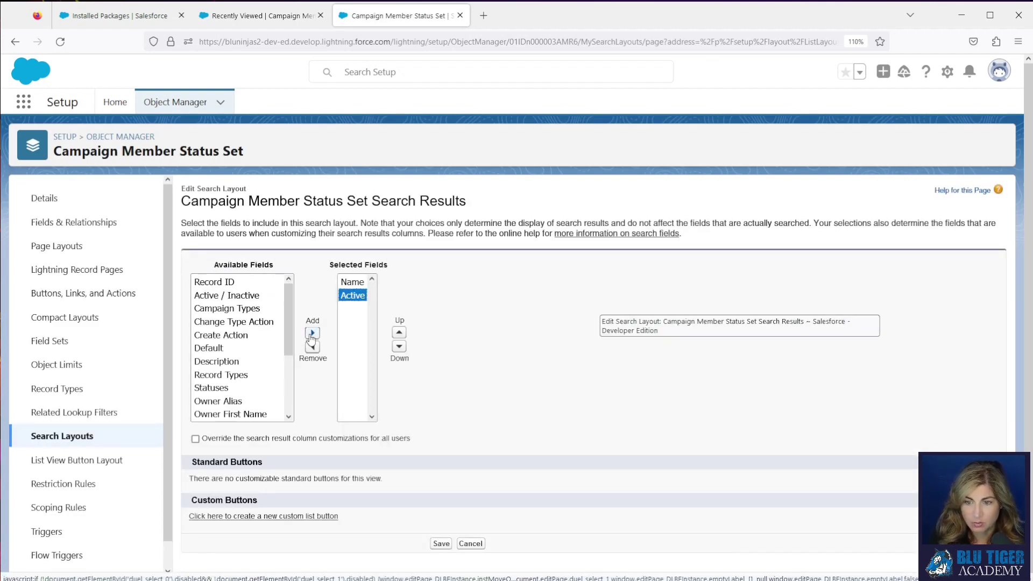
click(235, 310)
click(312, 333)
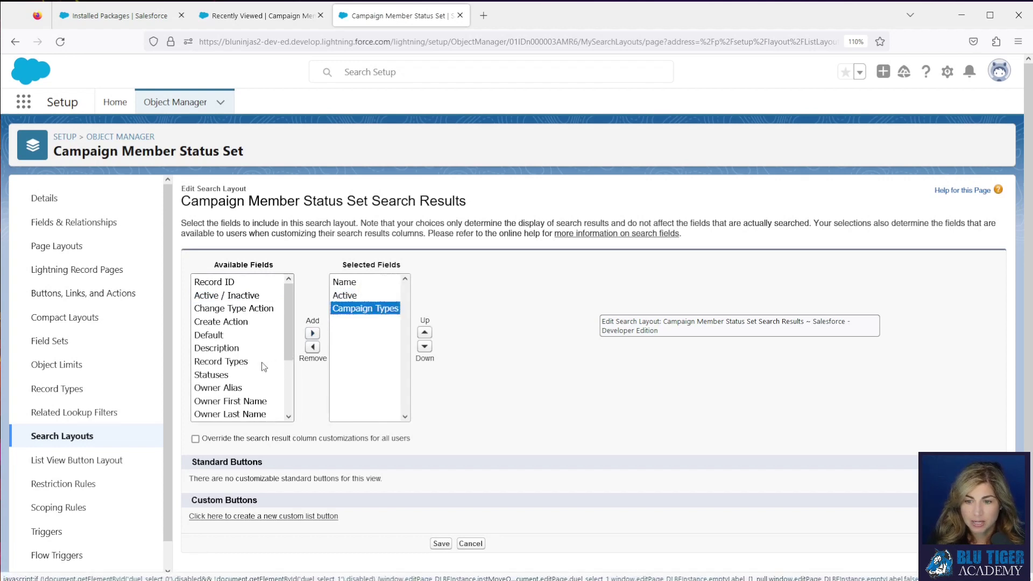
click(244, 375)
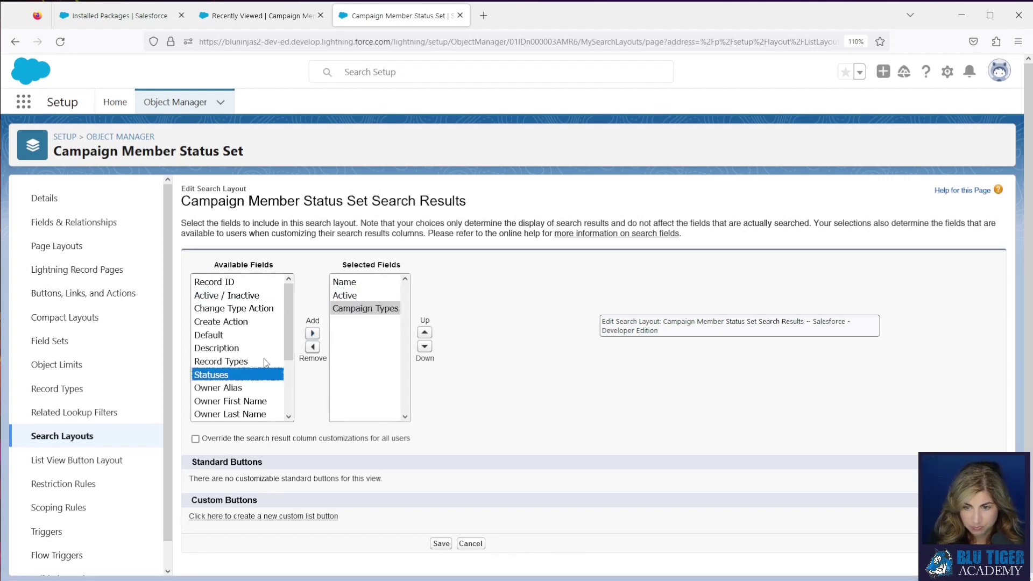
click(312, 334)
Add Created Date and Created By to the Default search layout and save it.
scroll(237, 372, down, 2)
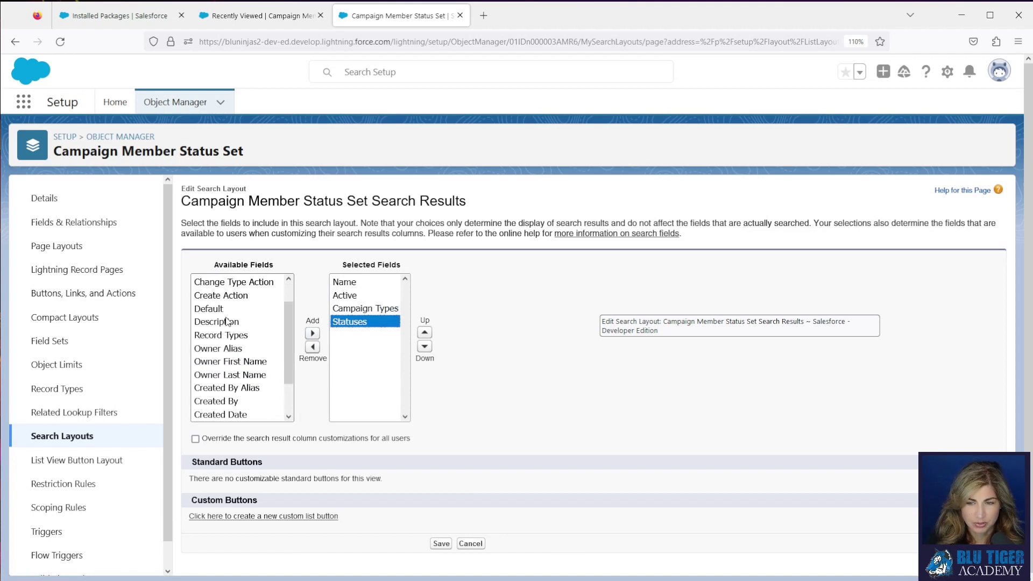
click(233, 376)
click(313, 333)
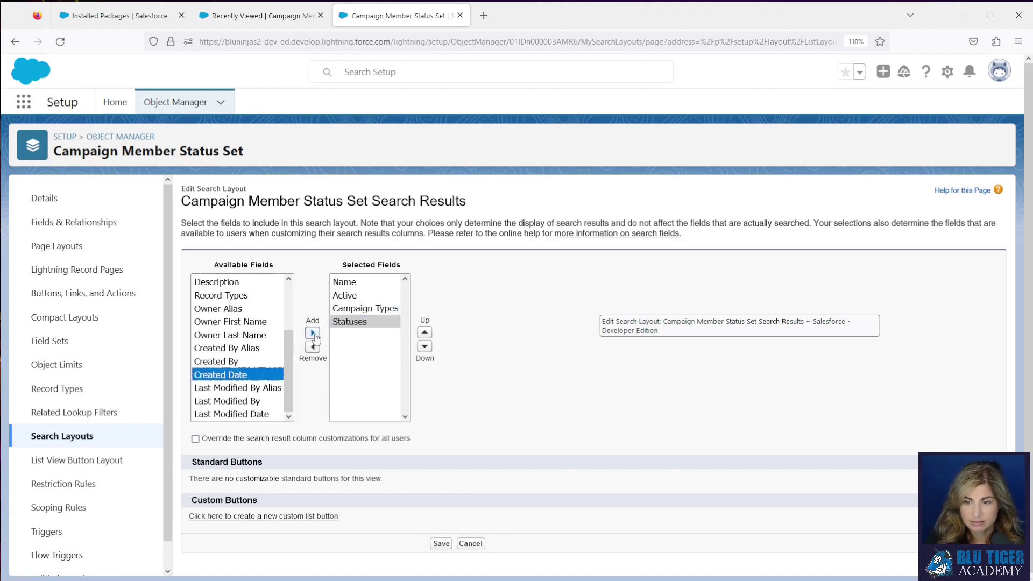
click(253, 373)
click(312, 333)
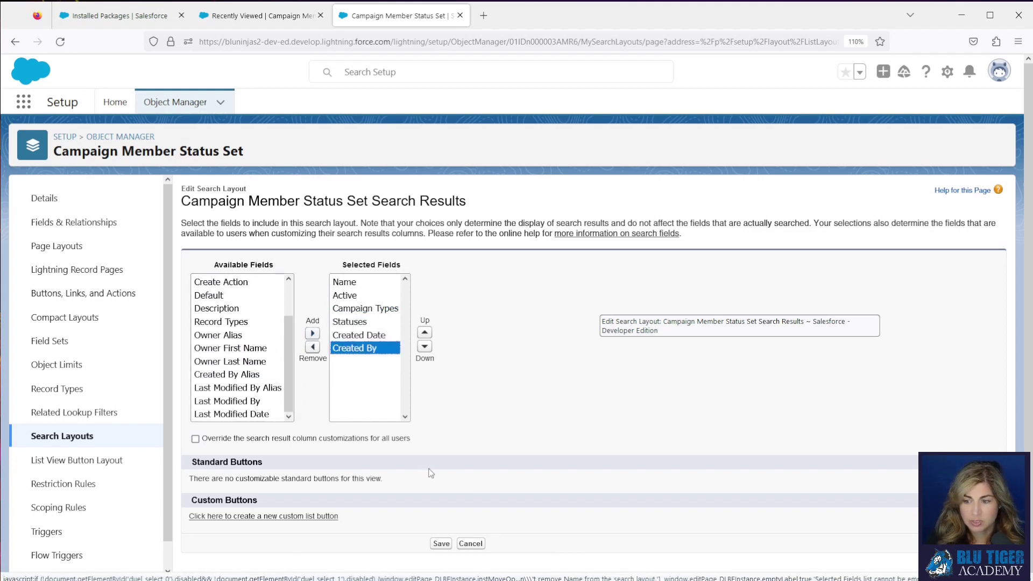
click(442, 543)
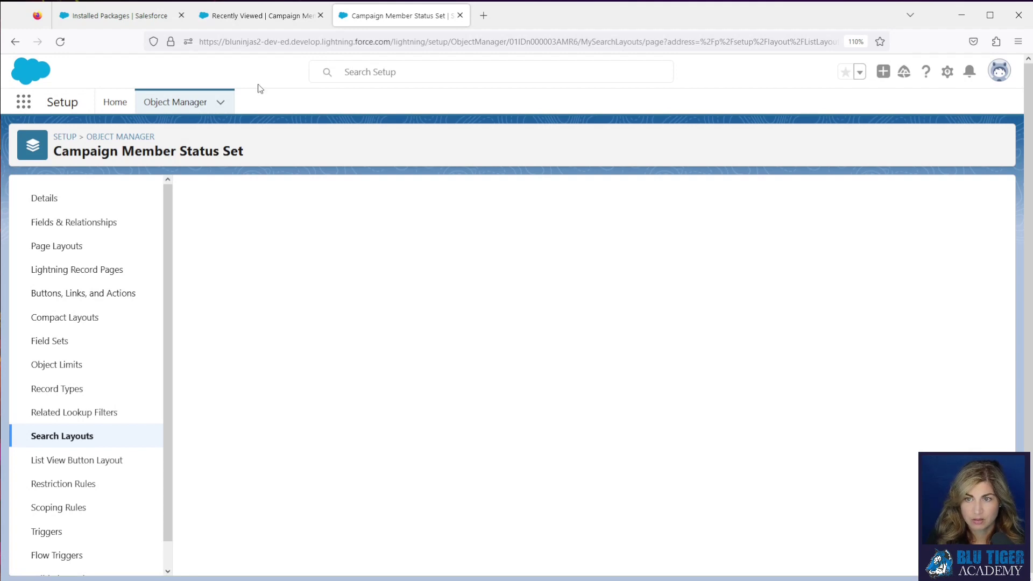
Refresh the status sets list to show the new columns and start a new status set.
click(228, 25)
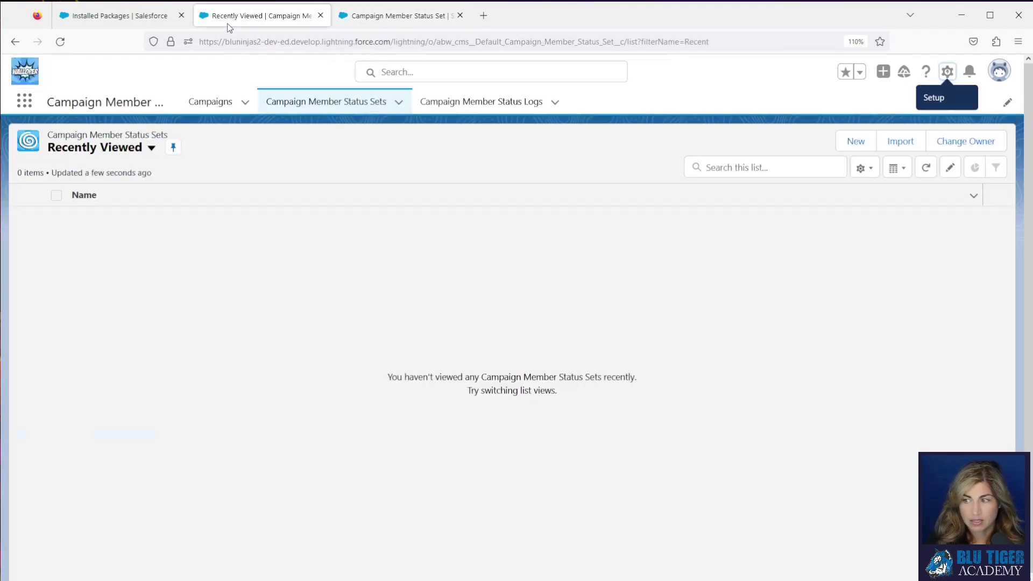
click(925, 167)
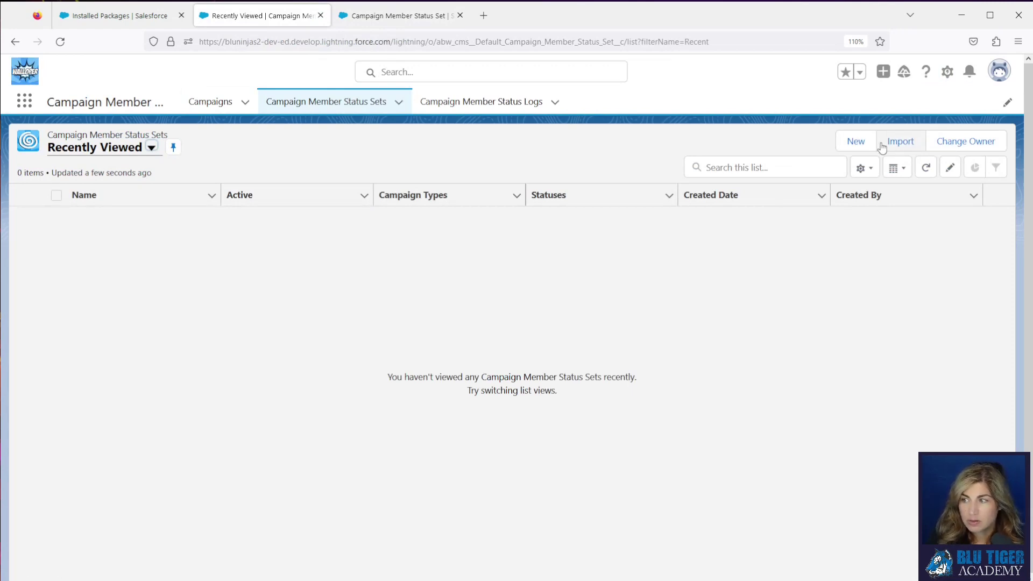
click(857, 141)
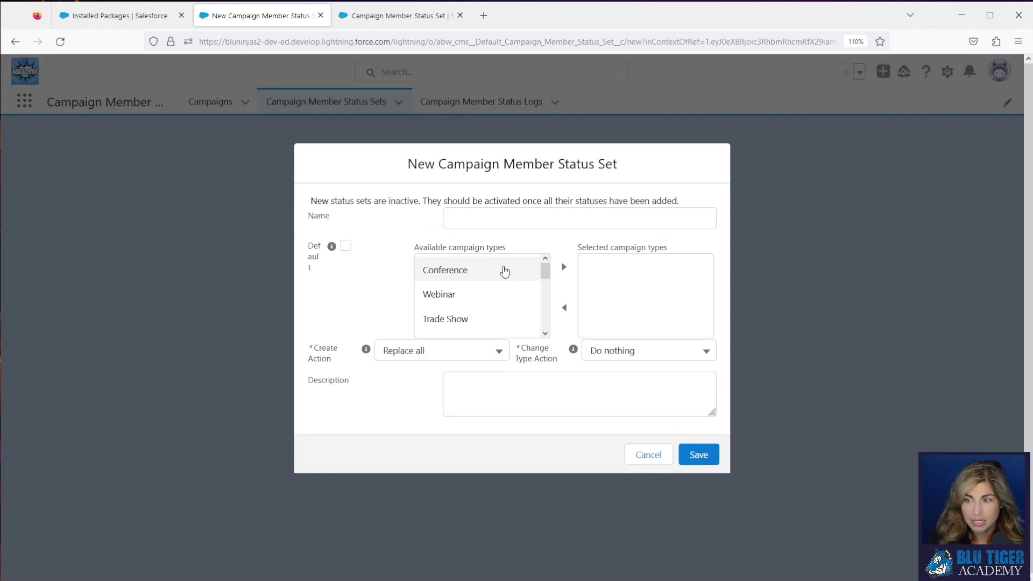
Name the new status set 'Email' and select Email as its campaign type.
click(462, 216)
text(Email)
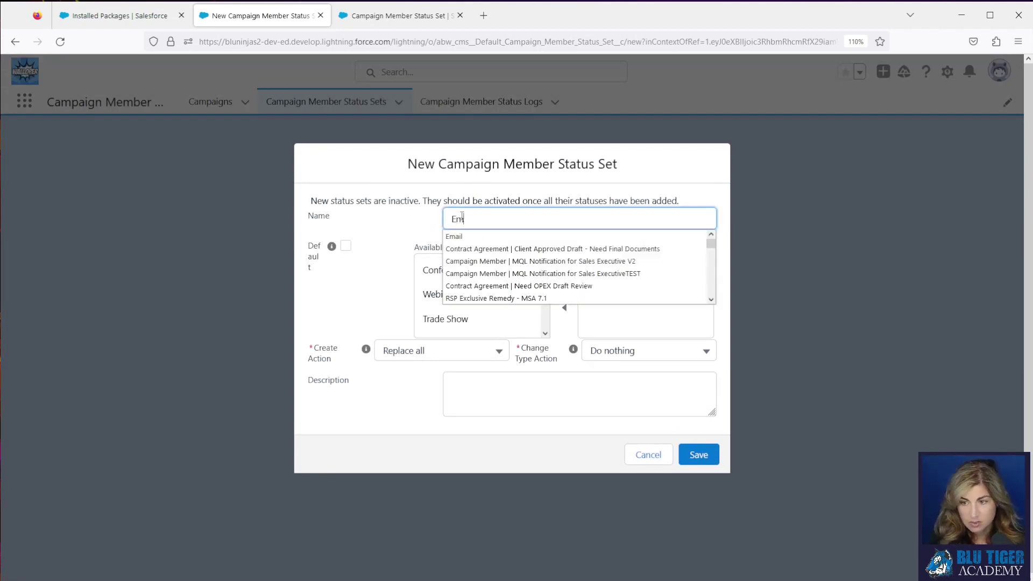
click(409, 224)
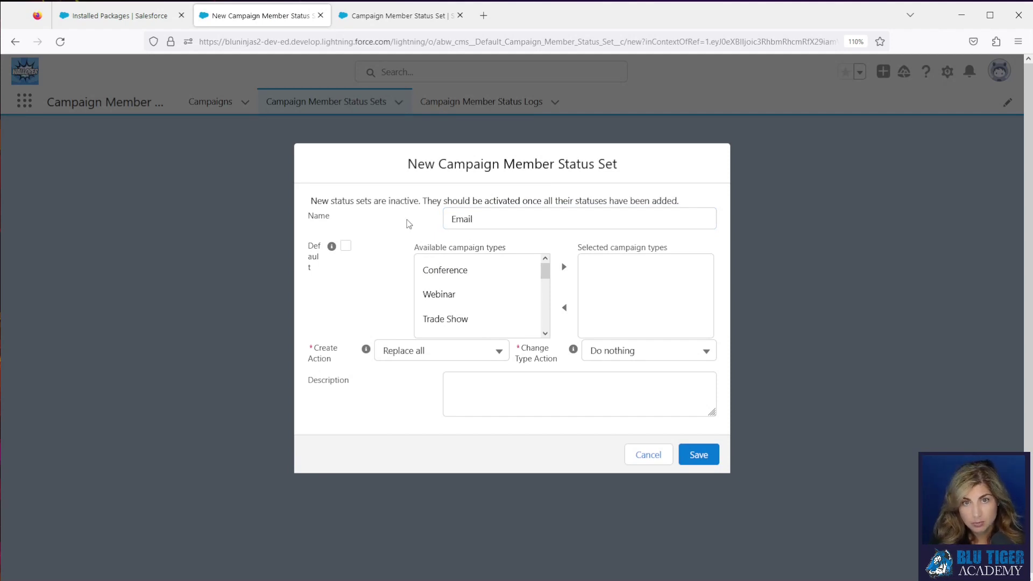
drag(413, 247, 516, 251)
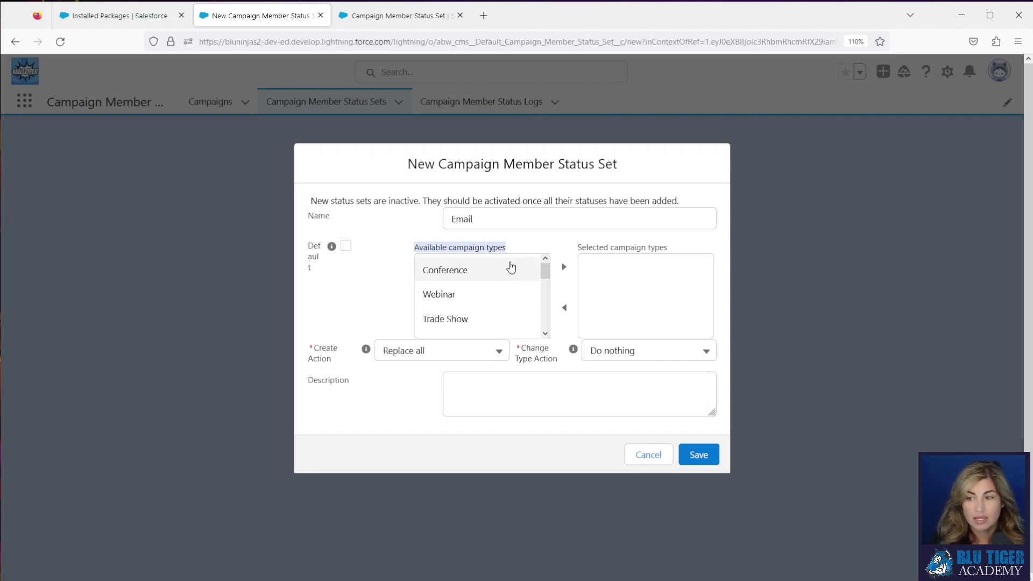
scroll(508, 284, down, 2)
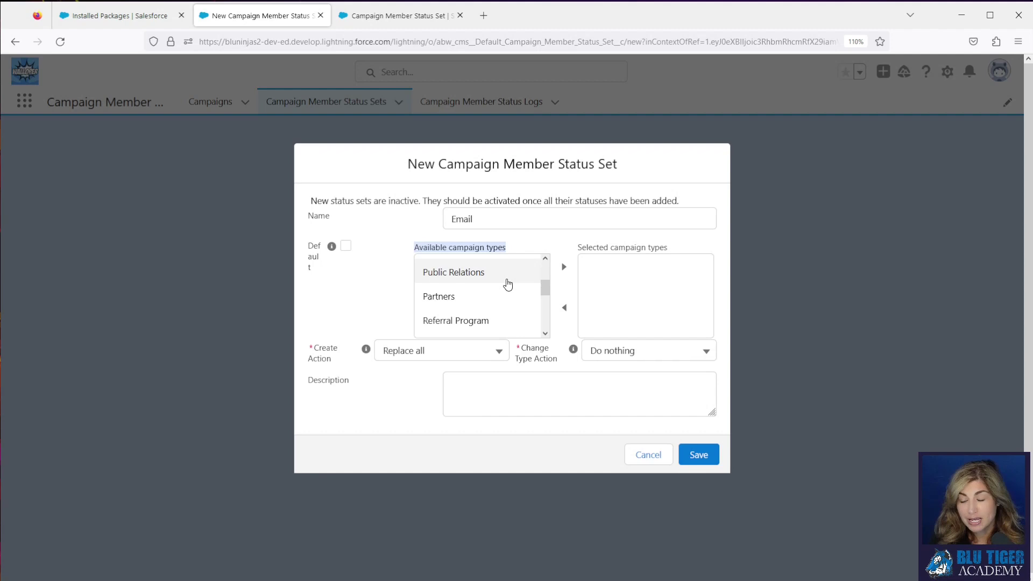
scroll(506, 283, down, 5)
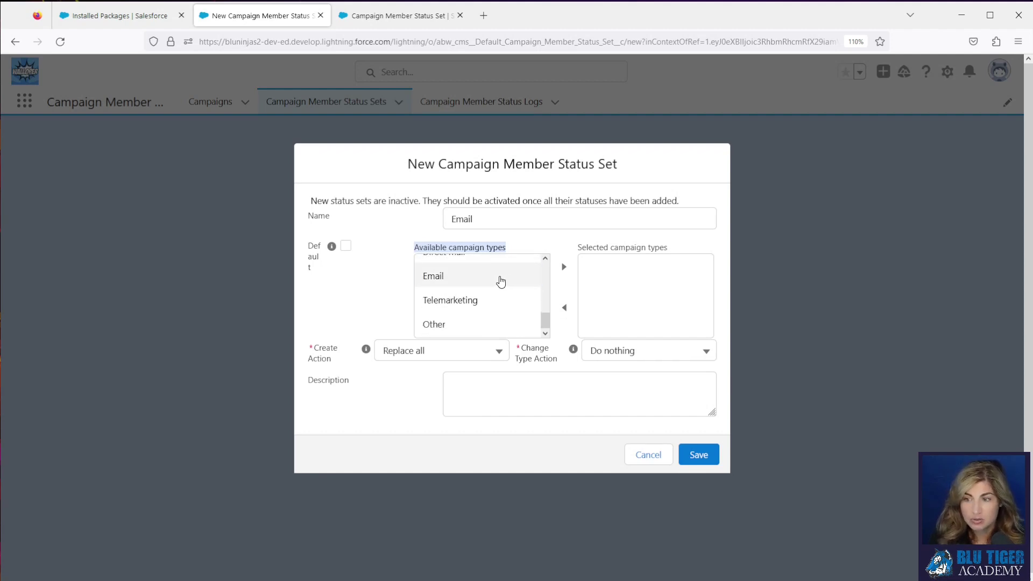
click(500, 281)
click(563, 266)
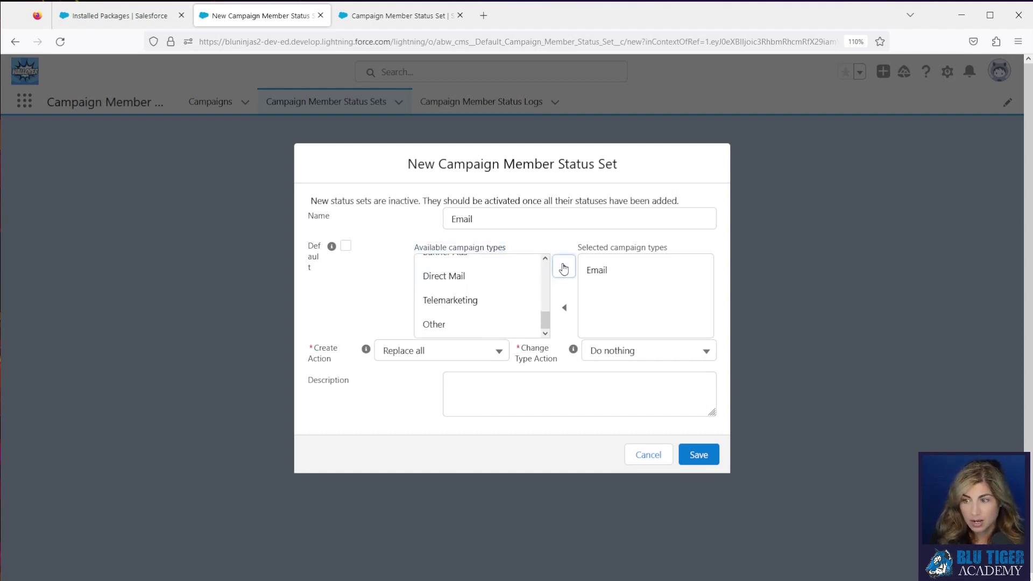
Set create and change-type actions to Replace all, save, and open the Email record.
click(438, 351)
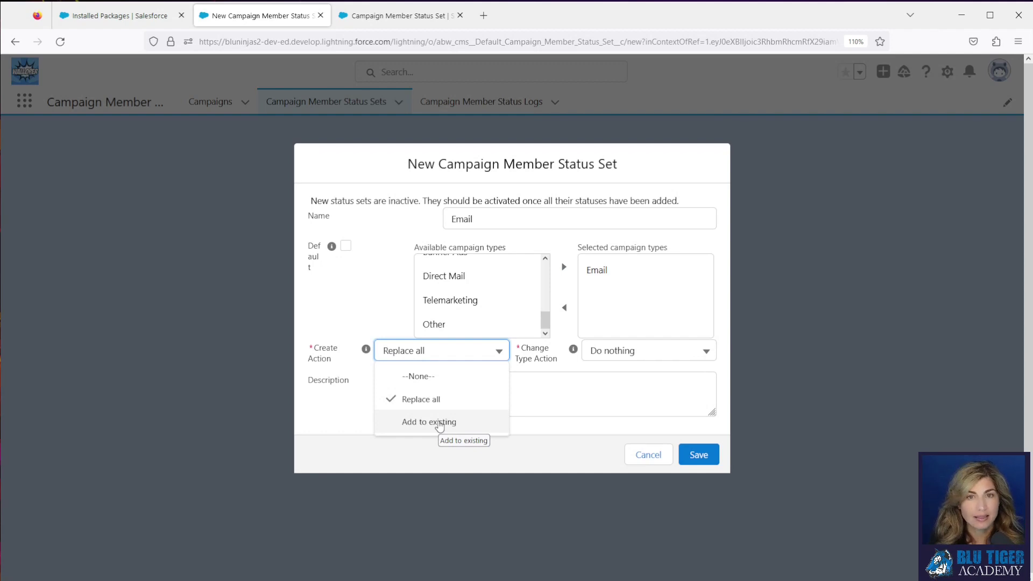
click(572, 372)
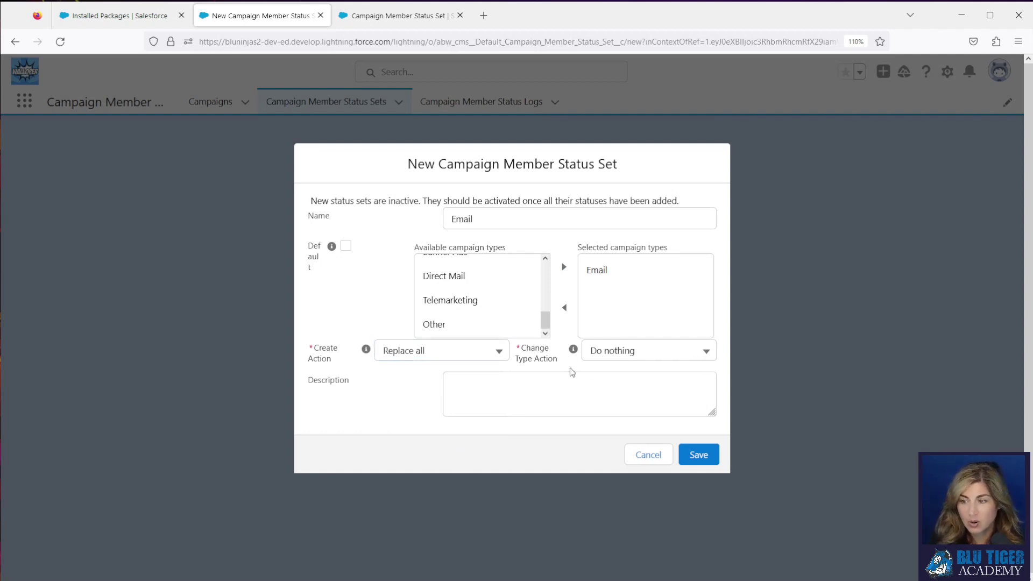
click(634, 359)
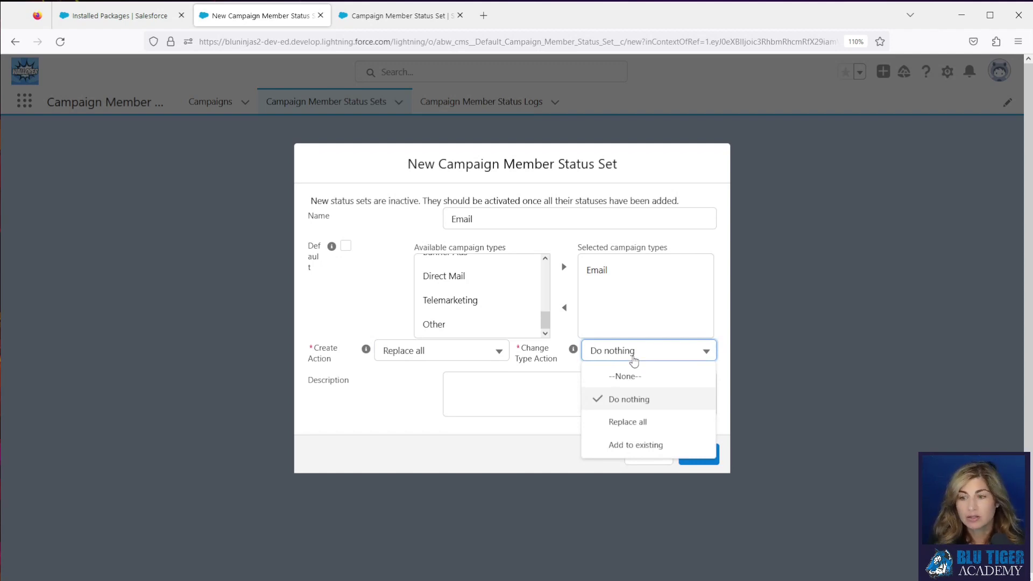
click(640, 423)
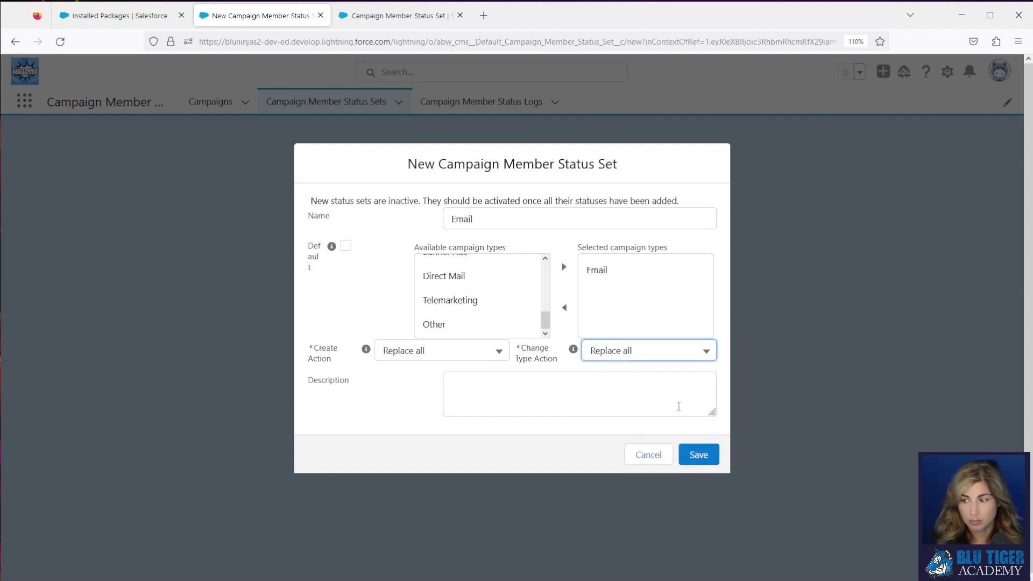
click(701, 457)
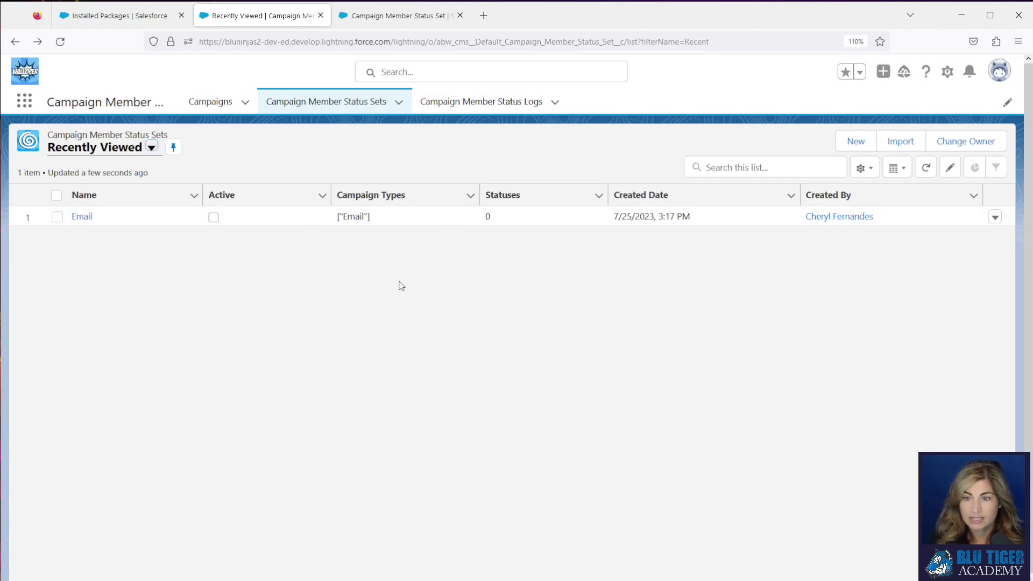
click(80, 216)
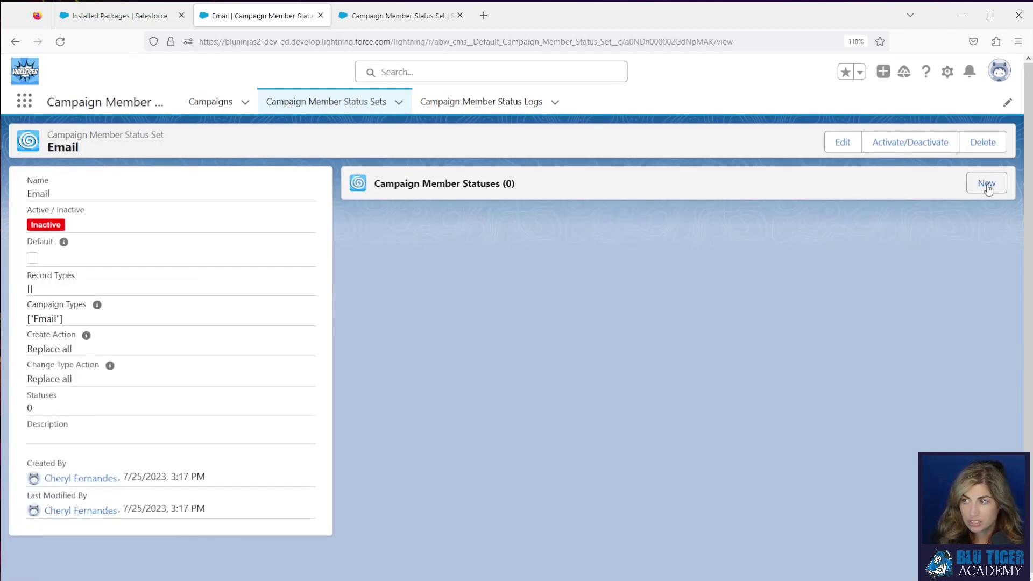
Add 'Sent' as the default status with sort order 1.
click(986, 184)
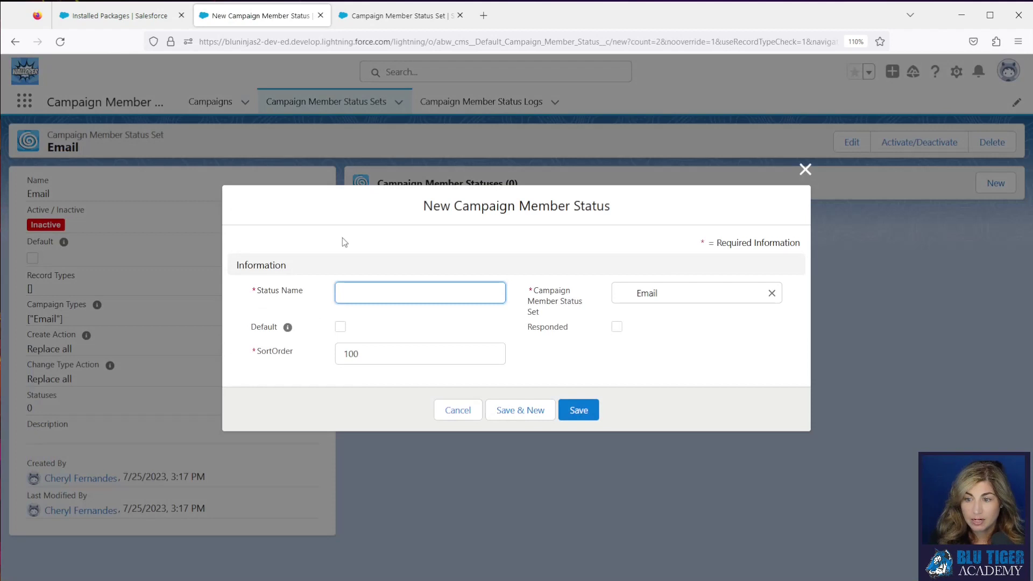
text(Sent)
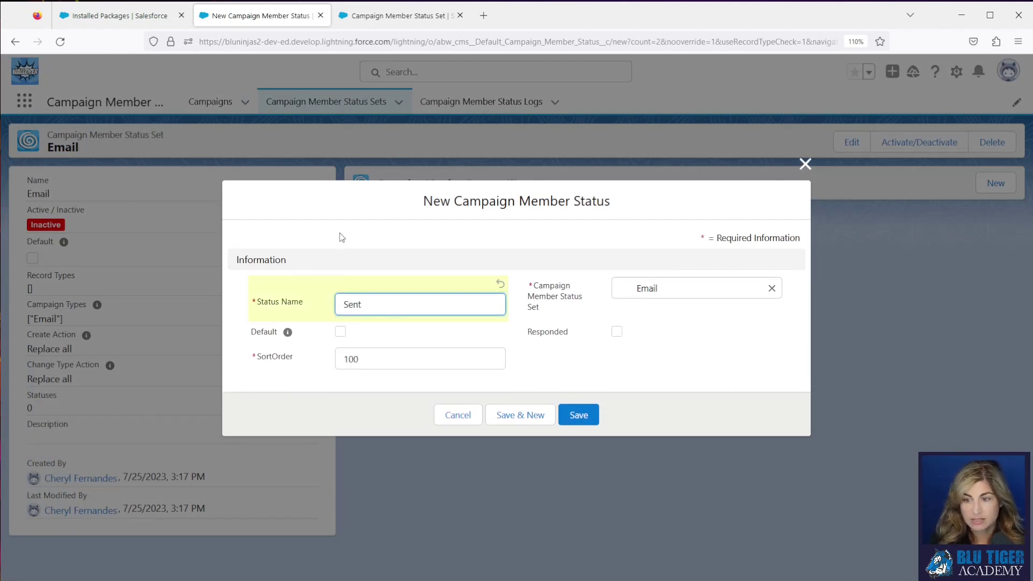
click(366, 358)
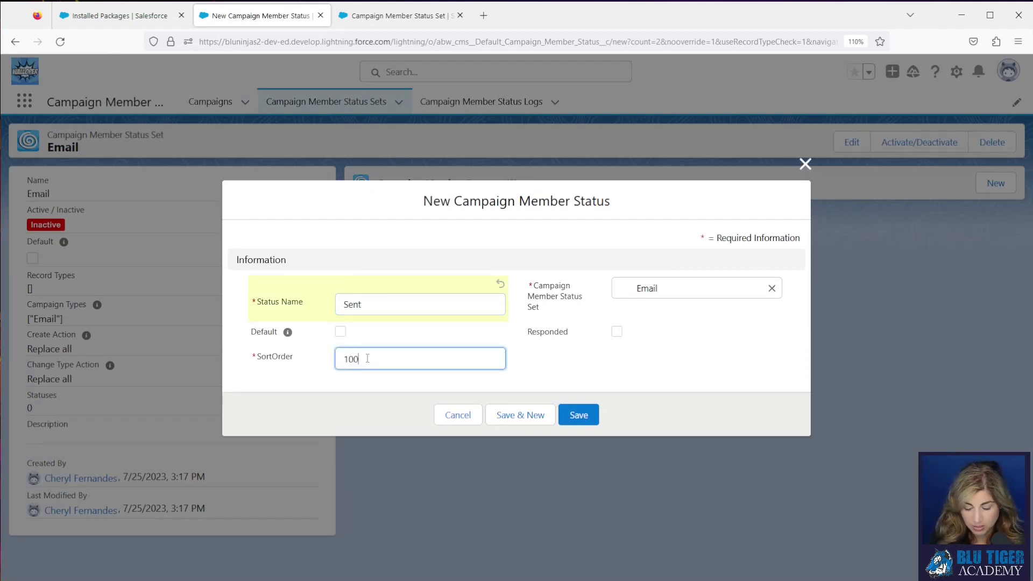
key(BackSpace)
click(578, 359)
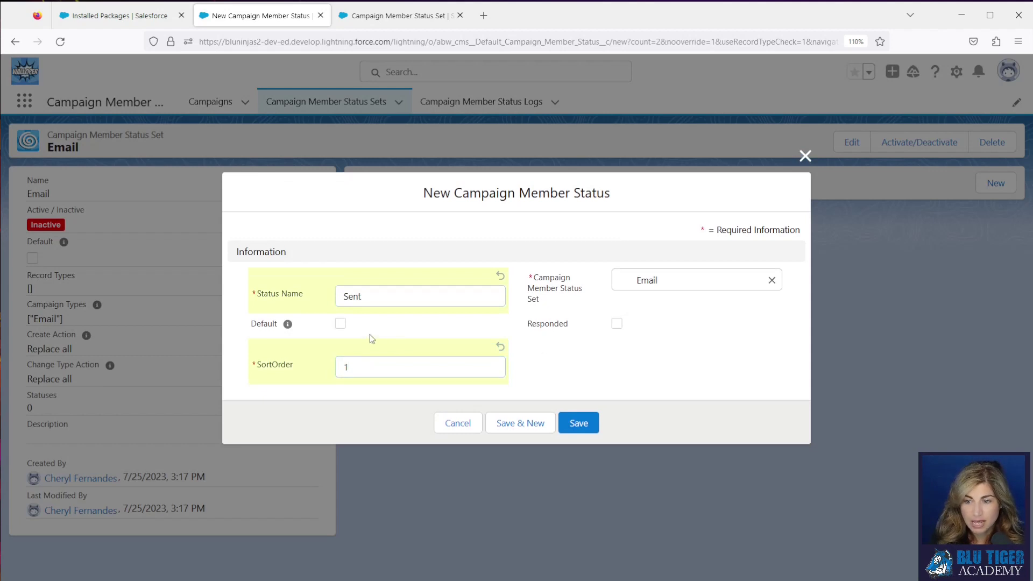
click(340, 323)
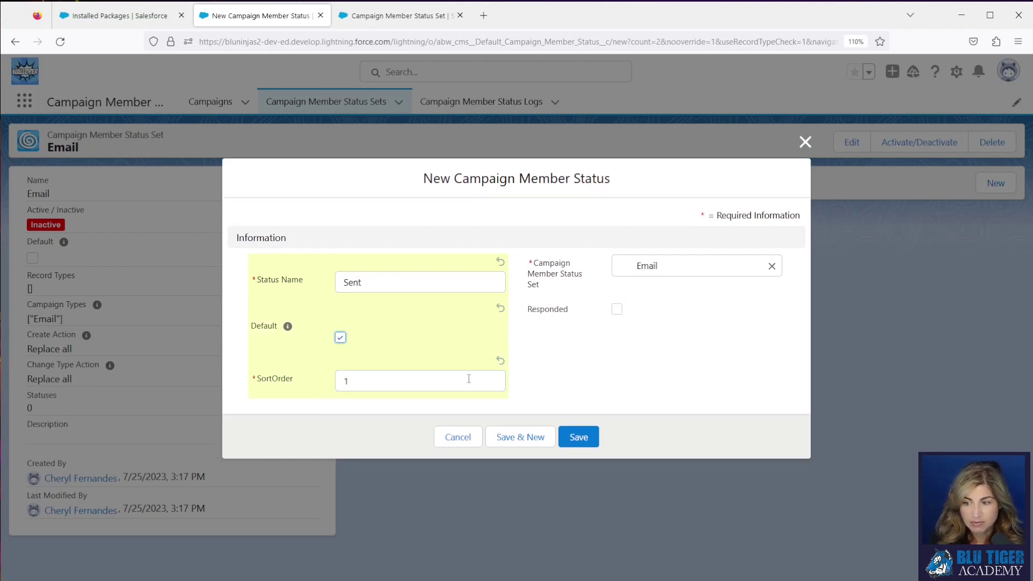
click(520, 436)
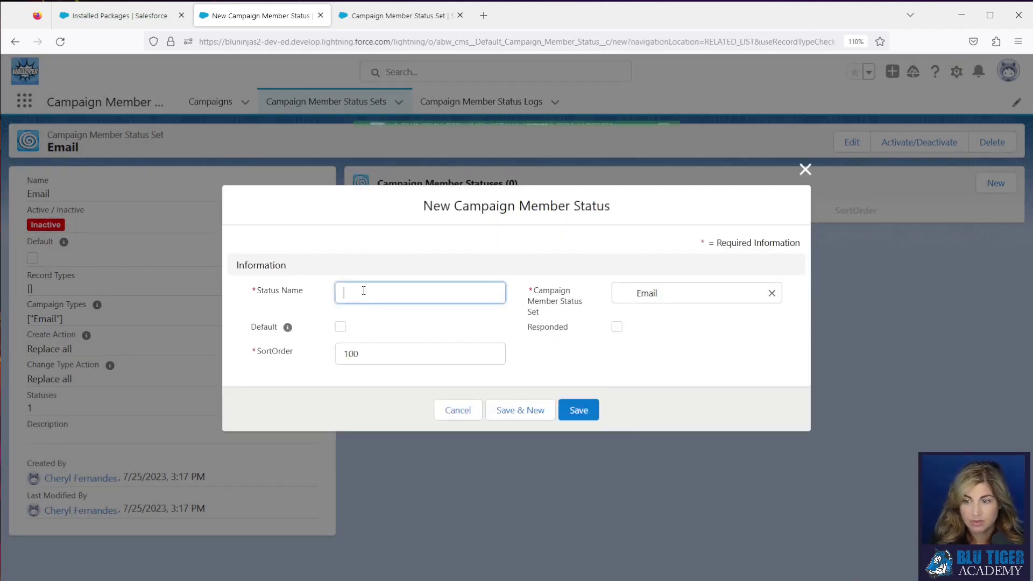
Add 'Opened' as a responded status with sort order 2.
text(OPene)
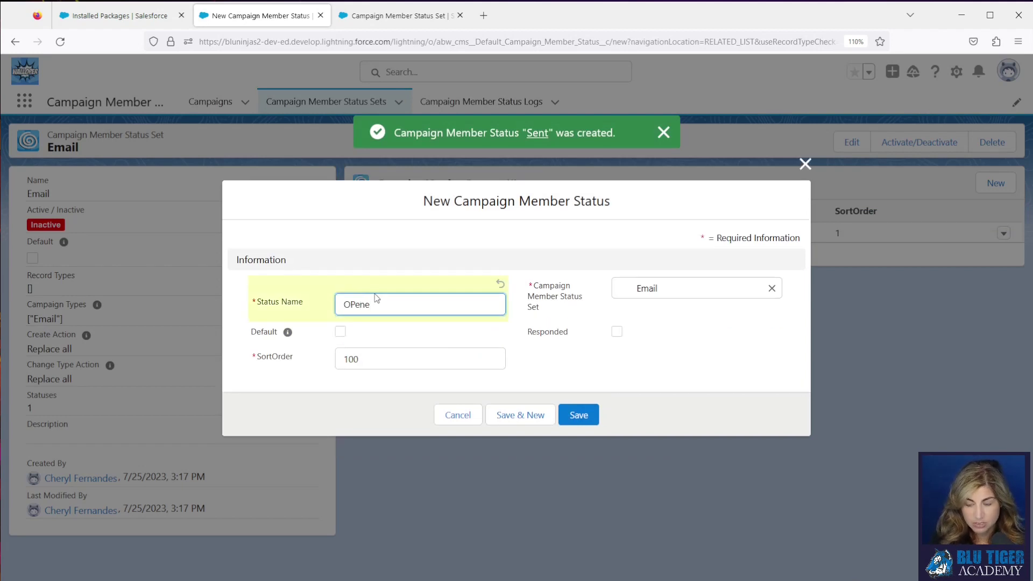
key(BackSpace)
key(BackSpace)
key(BackSpace)
key(BackSpace)
text(pen)
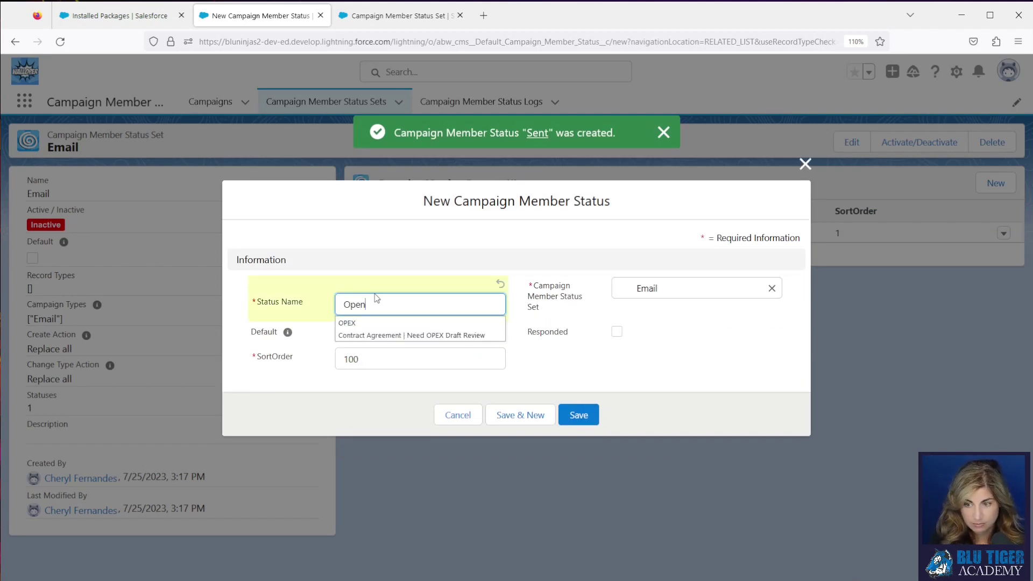
text(ed)
key(Tab)
key(Tab)
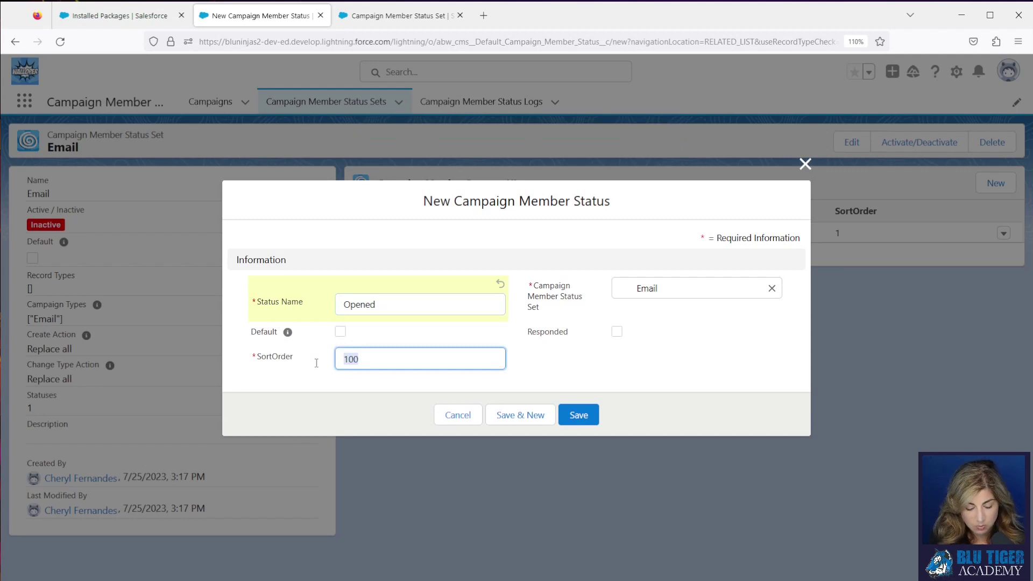
text(2)
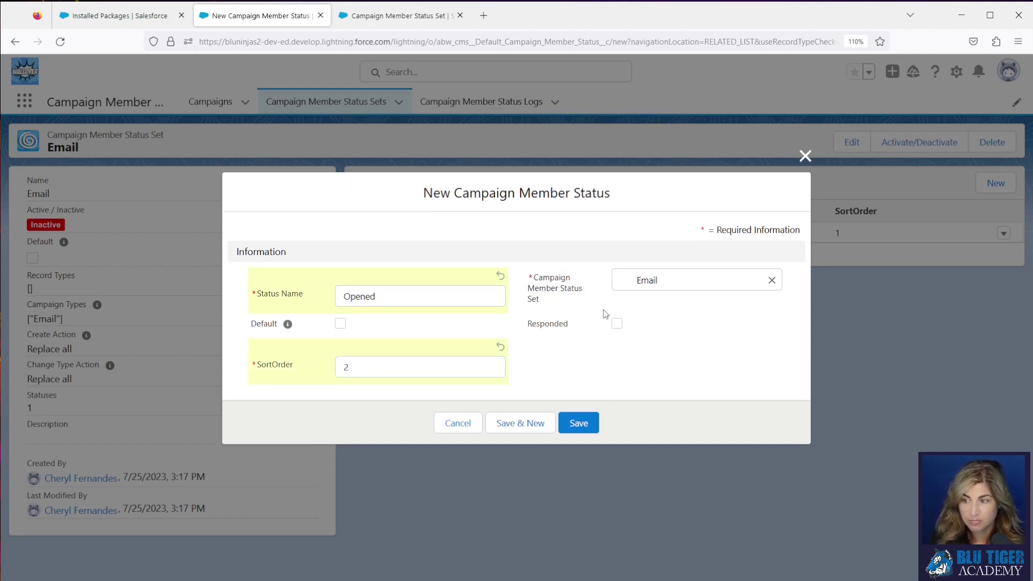
click(617, 323)
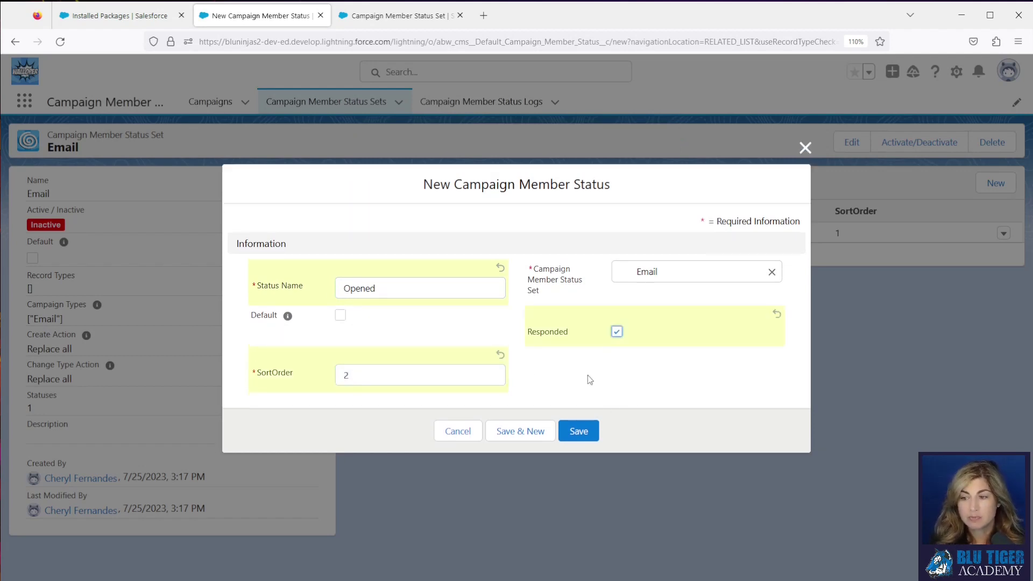
click(531, 430)
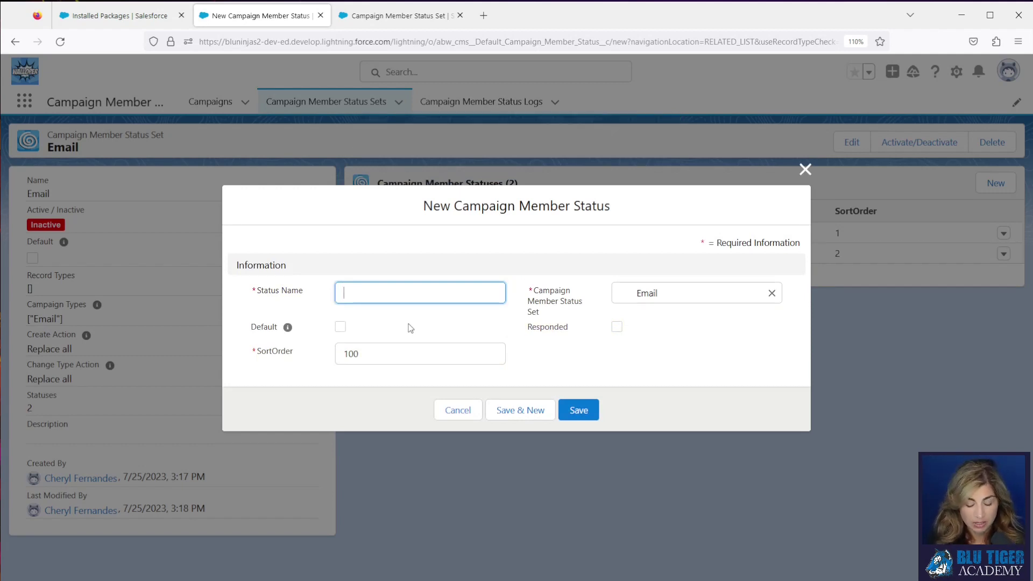
Add 'Clicked' as a responded status with sort order 3.
text(Clicked)
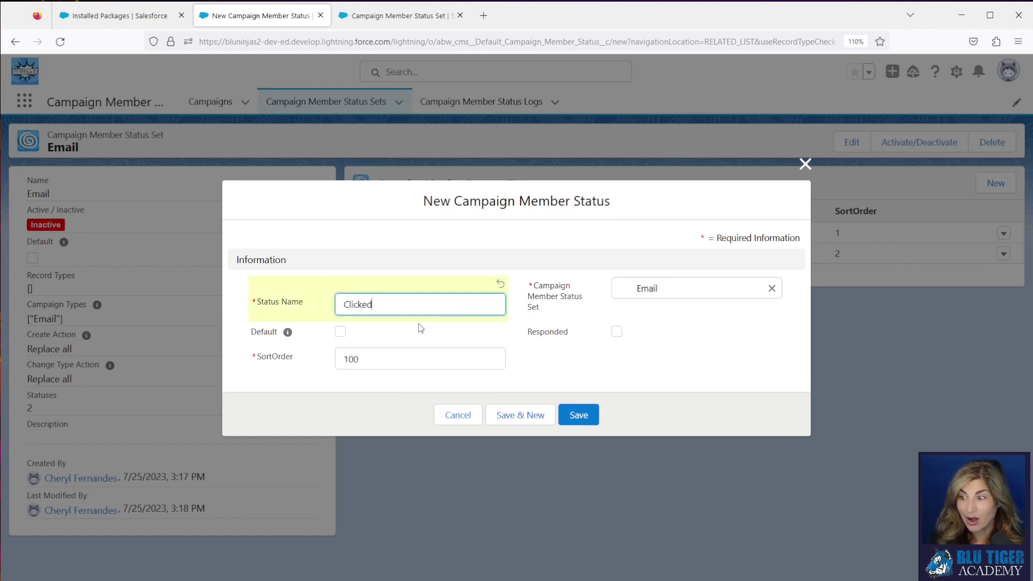
click(617, 336)
drag(371, 367, 321, 367)
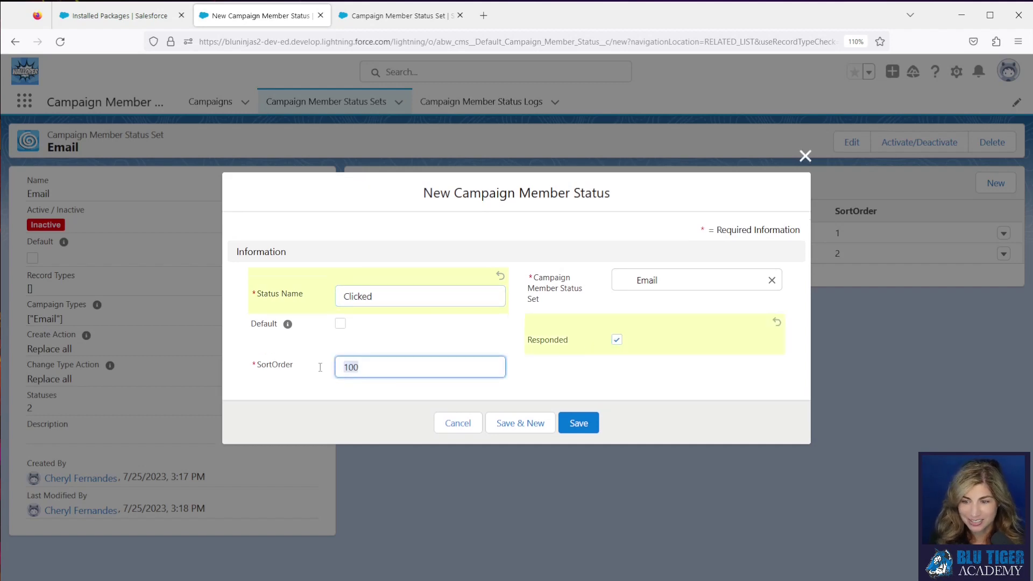
text(3)
click(448, 344)
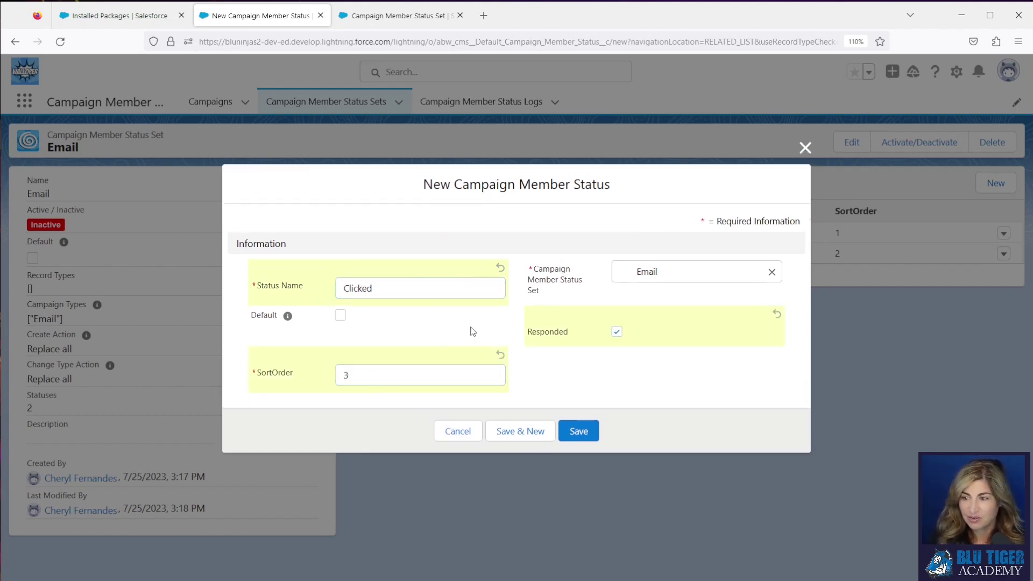
click(514, 430)
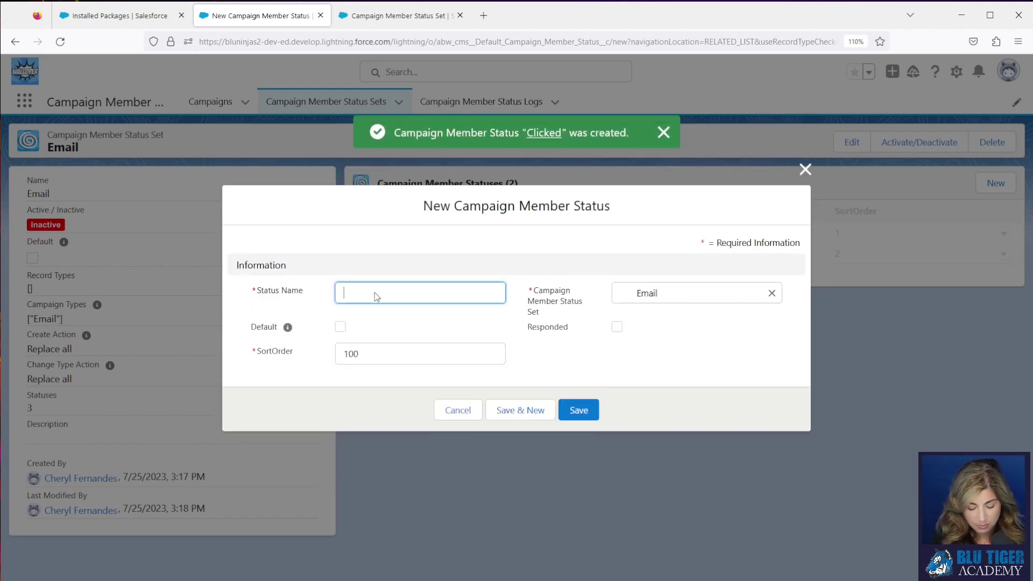
Add 'Bounced' with sort order 4 and 'Unsubscribed' with sort order 5.
text(Boune)
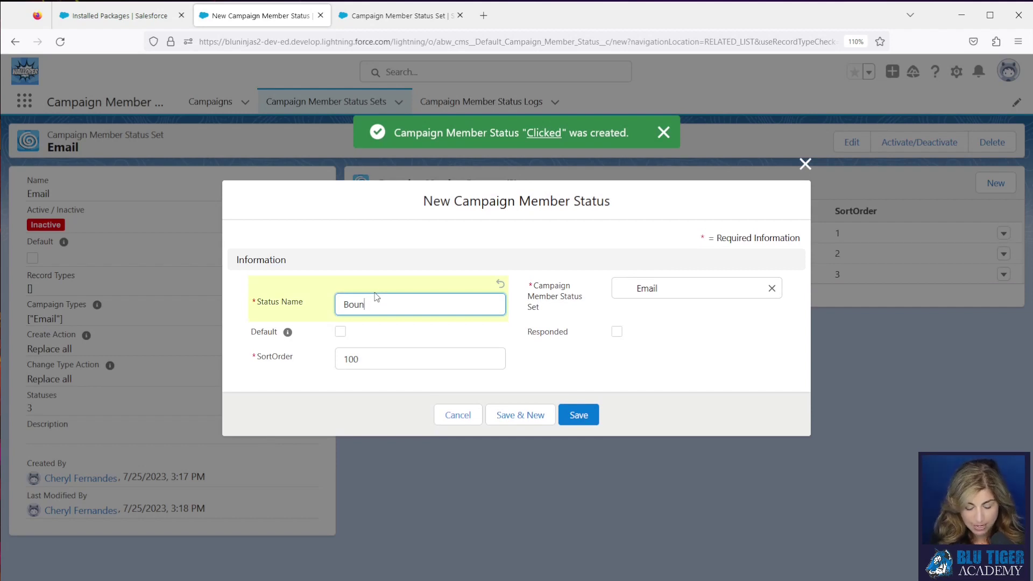
double_click(374, 359)
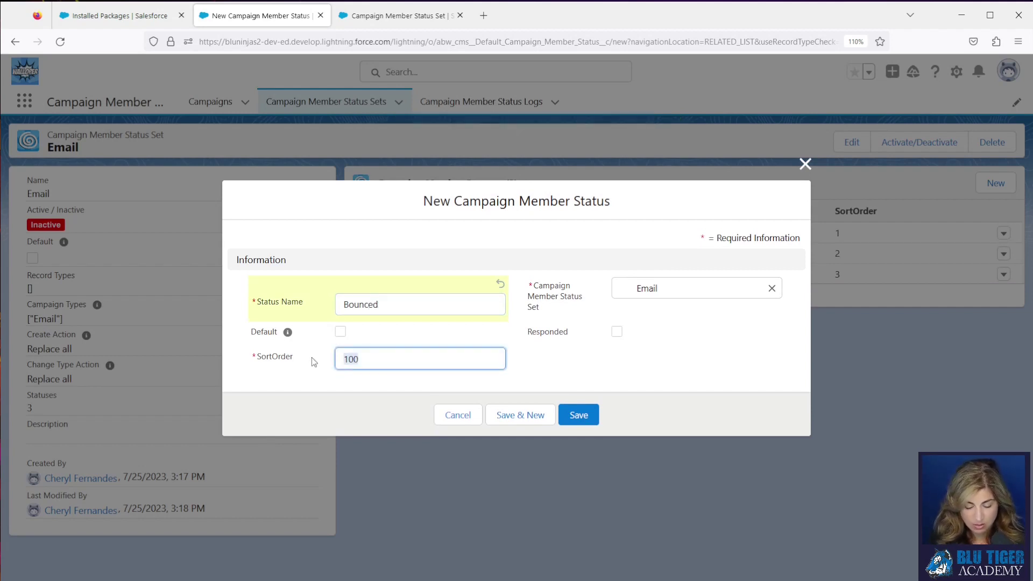
text(4)
click(526, 425)
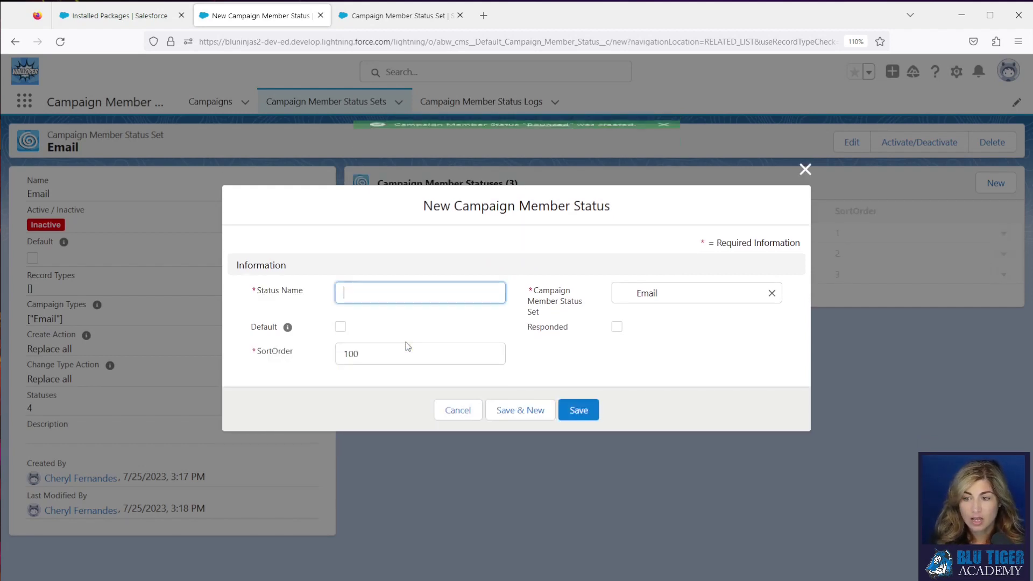
text(Unsubscribed)
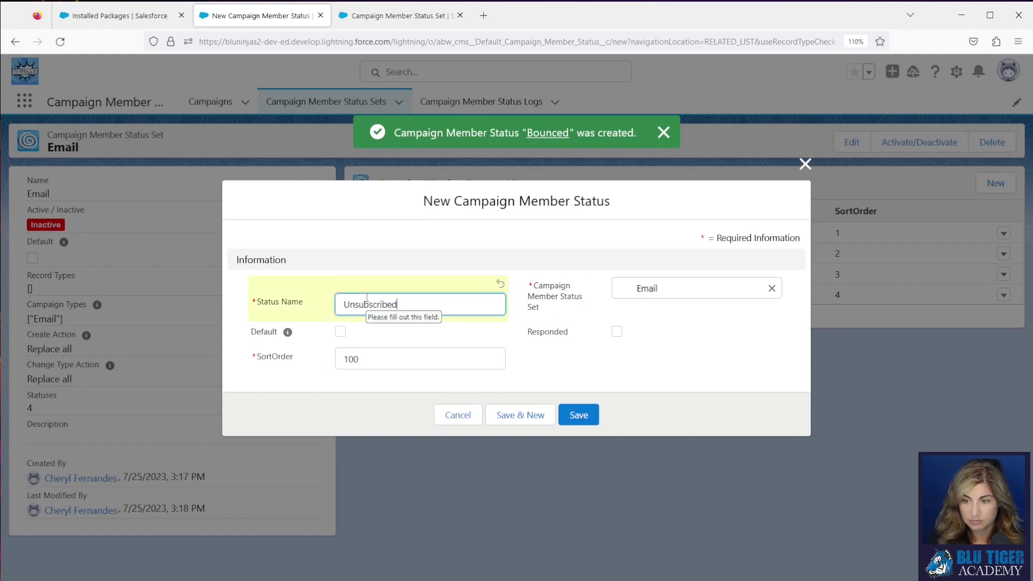
double_click(347, 359)
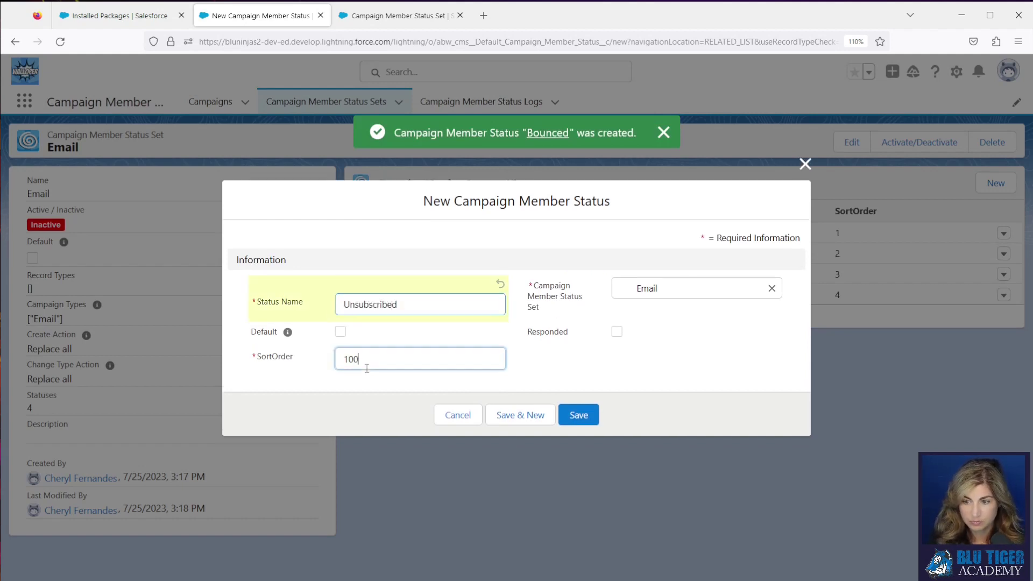
text(5)
click(578, 423)
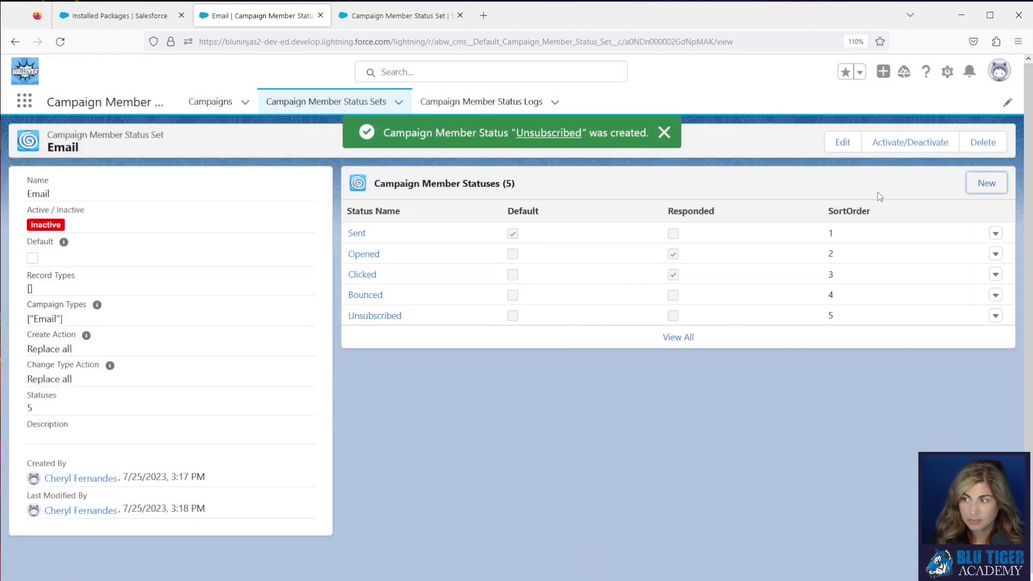
Switch the Email status set from inactive to Active.
click(909, 142)
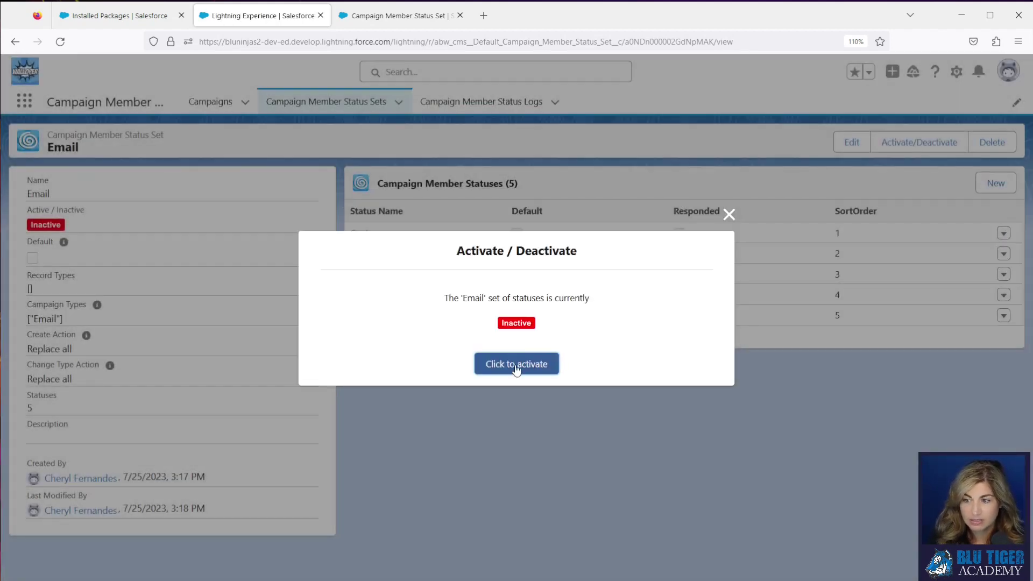
click(517, 366)
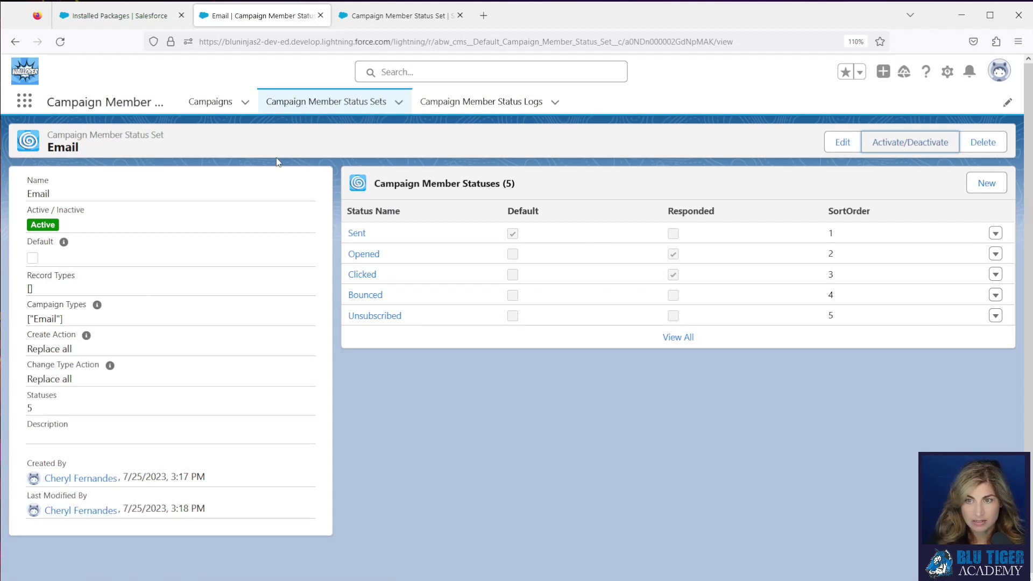
Create and save a campaign named 'Test Walloper' with type Email.
click(244, 102)
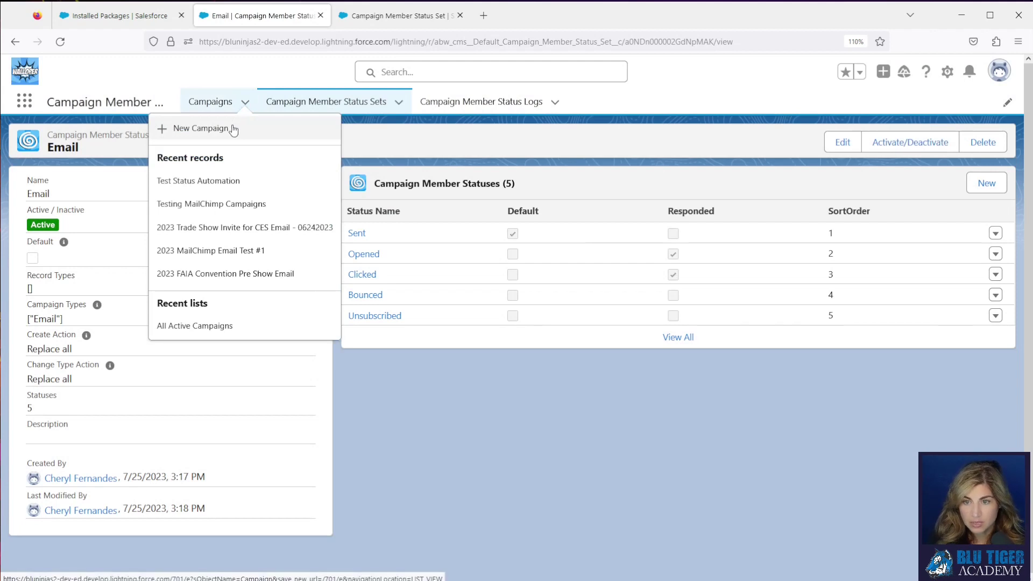
click(233, 130)
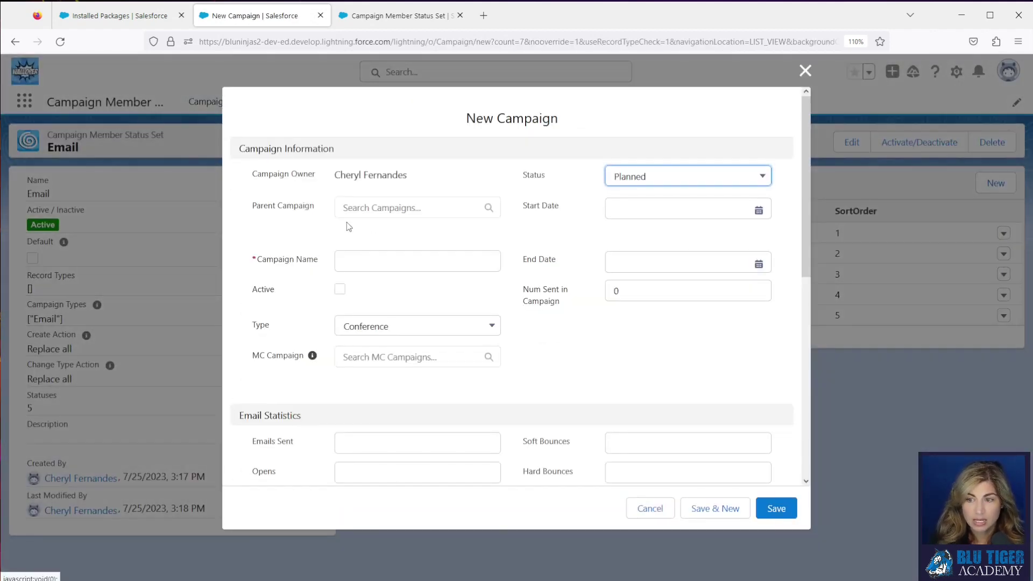
click(370, 263)
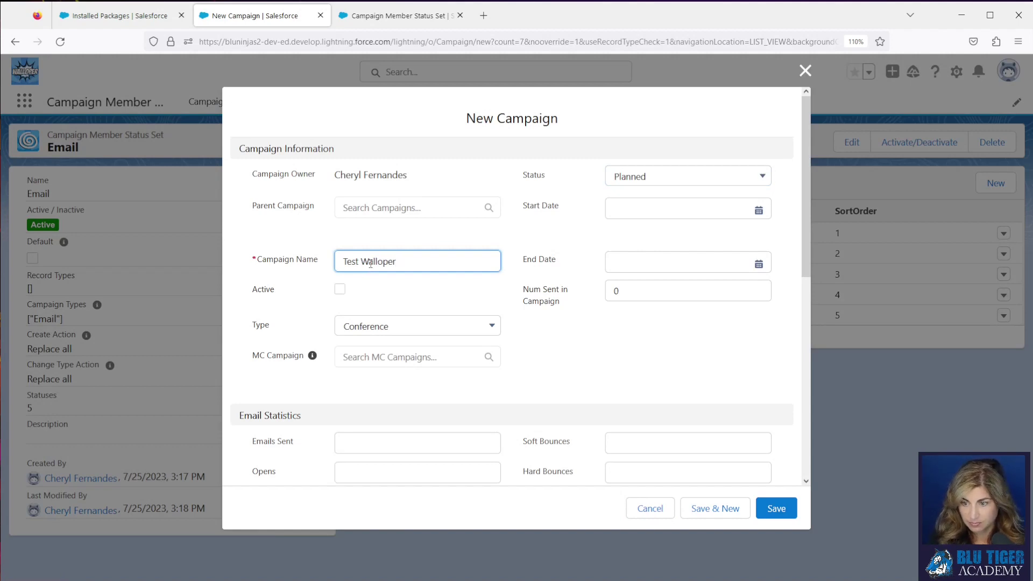
click(357, 325)
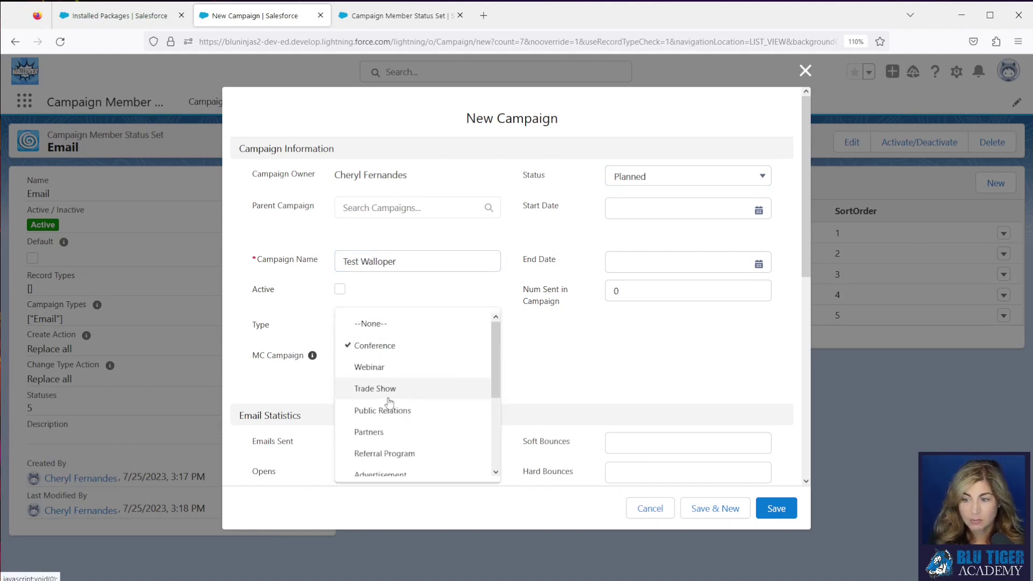
scroll(390, 423, down, 2)
click(391, 423)
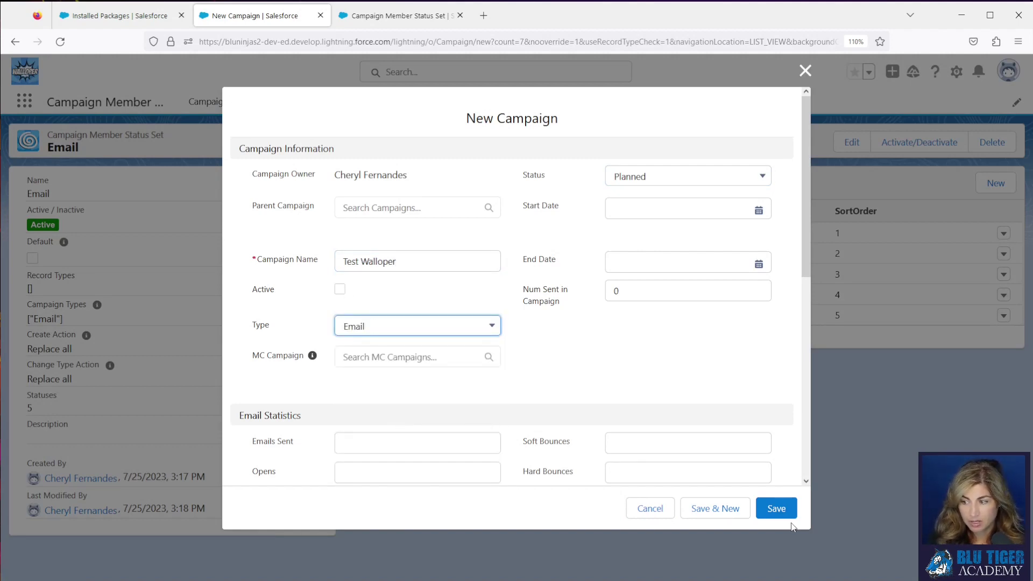
click(779, 510)
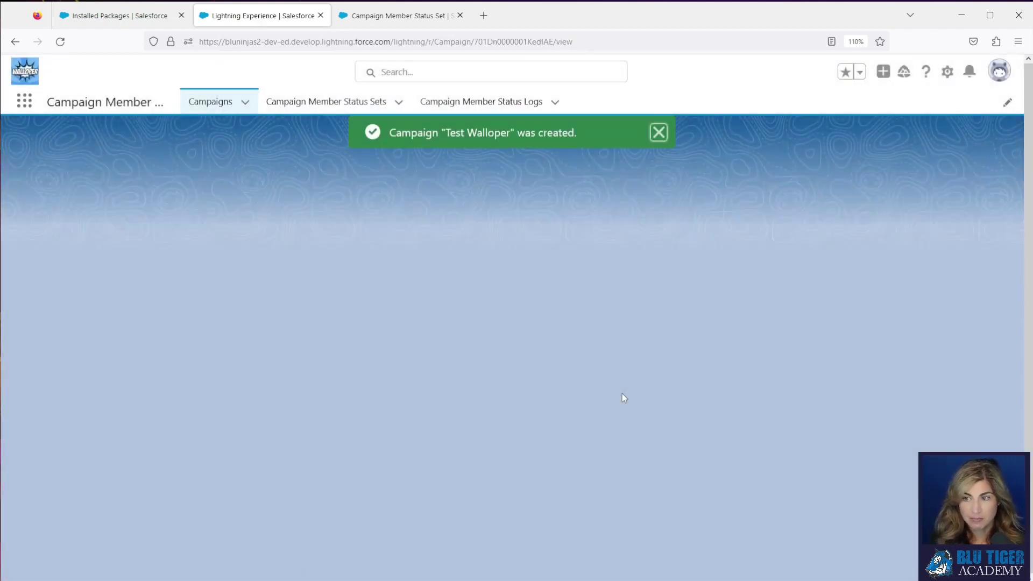
Scroll the Test Walloper record down to its Campaign Member Statuses list, showing Sent as default.
scroll(377, 465, down, 2)
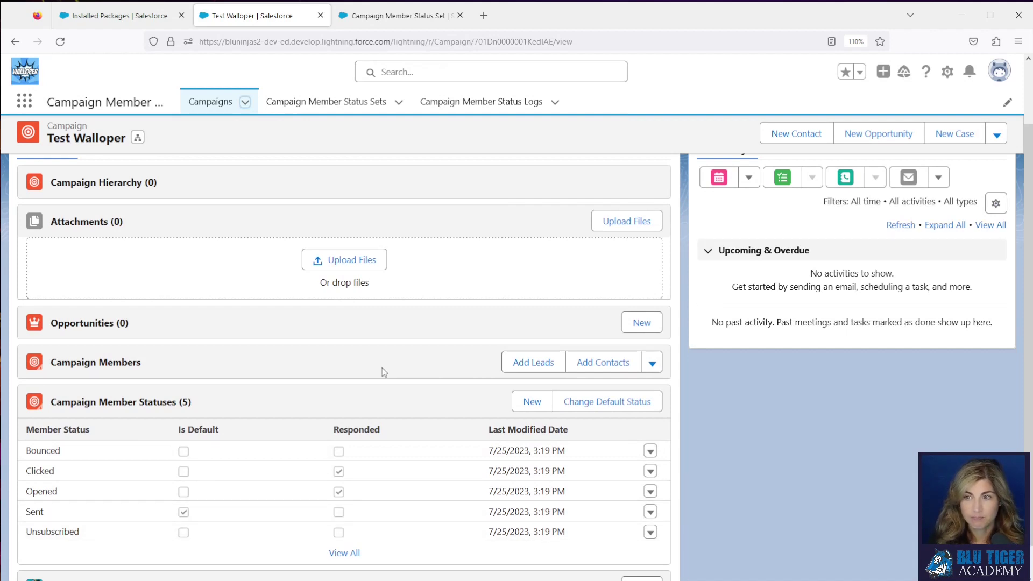
Save a new 'Trade Show' status set for Trade Show campaigns, change-type action Replace all.
click(322, 110)
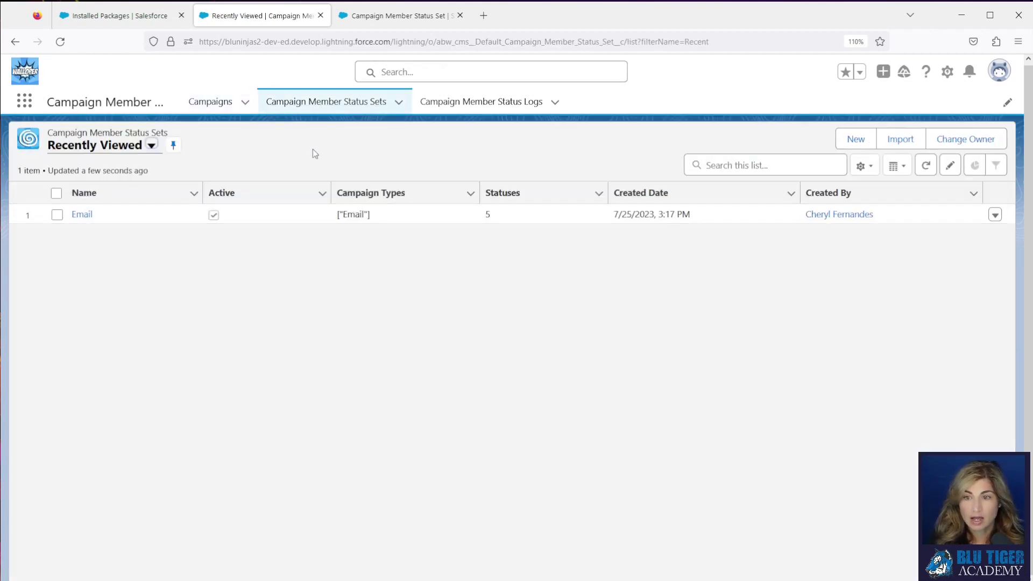
click(856, 141)
click(467, 218)
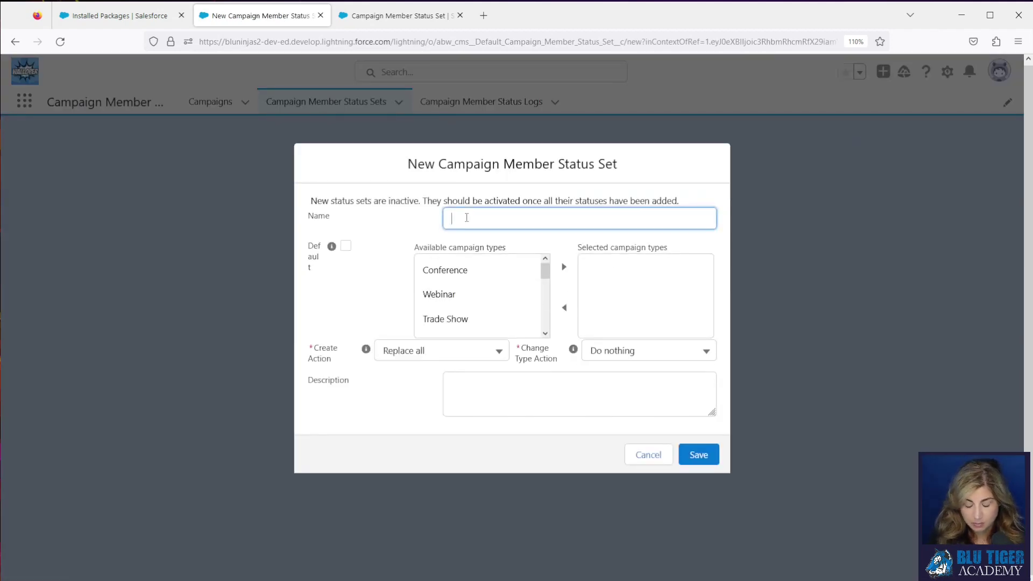
text(Trade S)
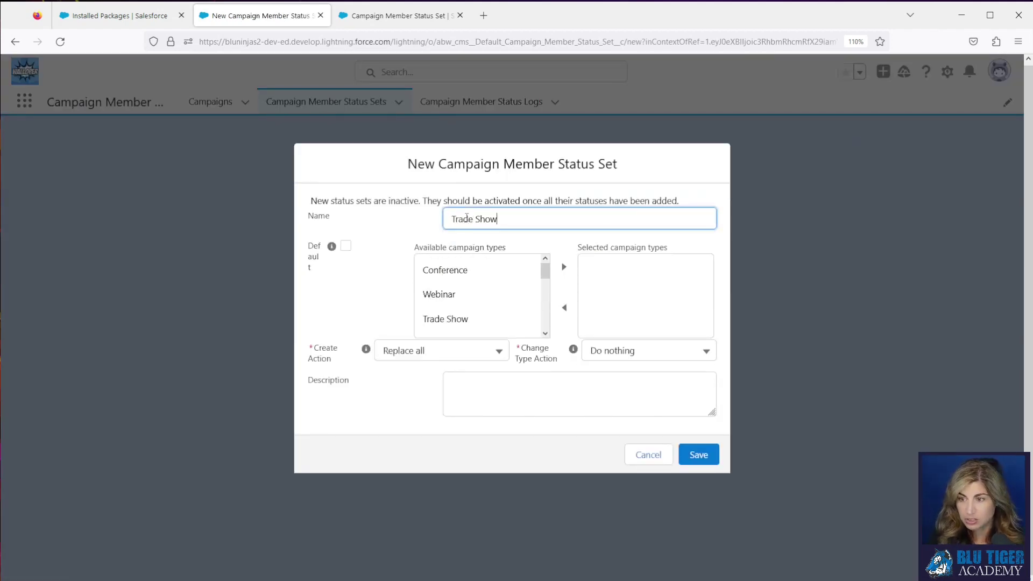
text(how)
click(482, 319)
click(564, 268)
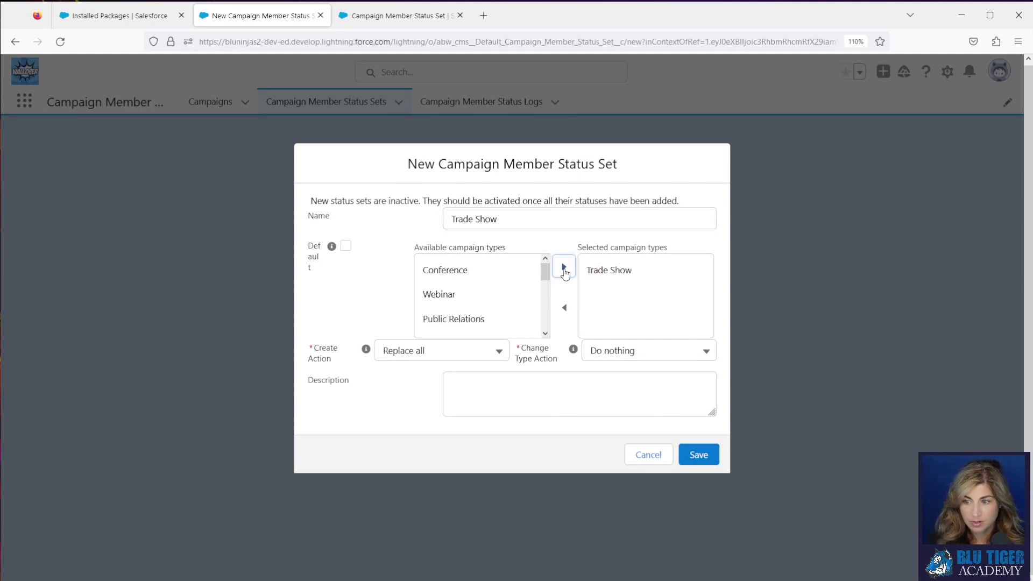
click(634, 350)
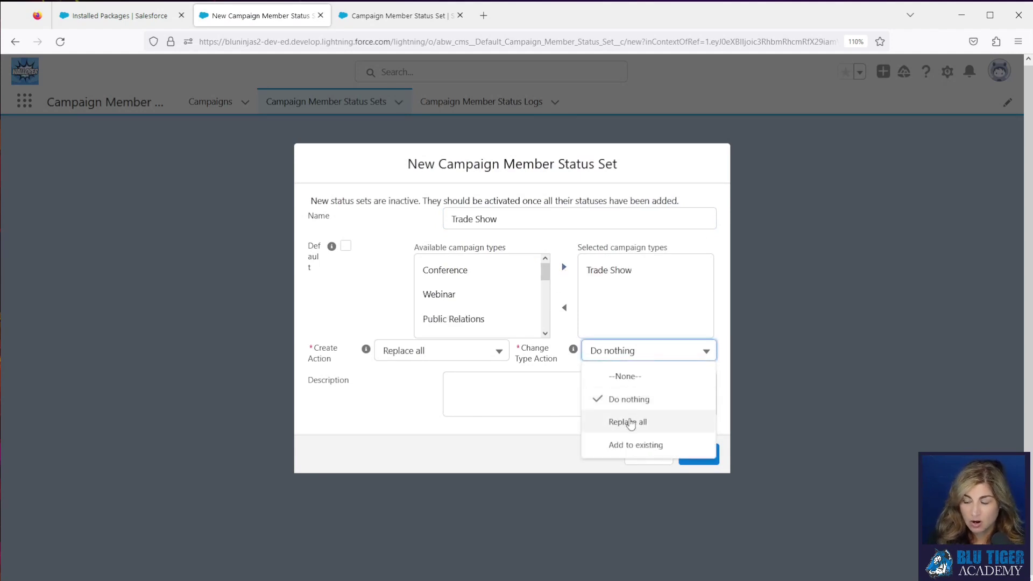
click(627, 422)
click(697, 455)
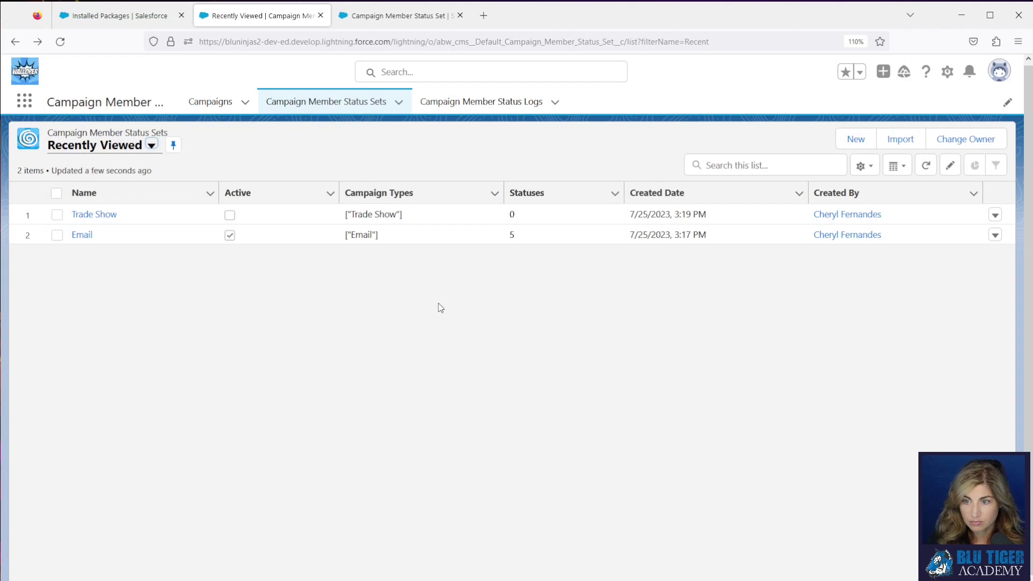
In the Trade Show status set, add the status Attended, marked as responded, with sort order 1.
click(97, 217)
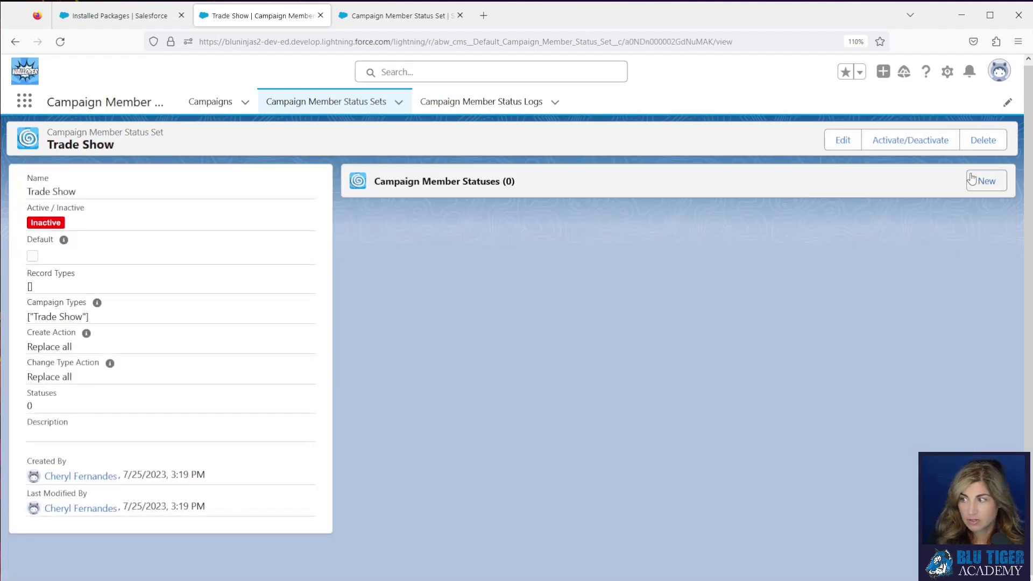
click(992, 181)
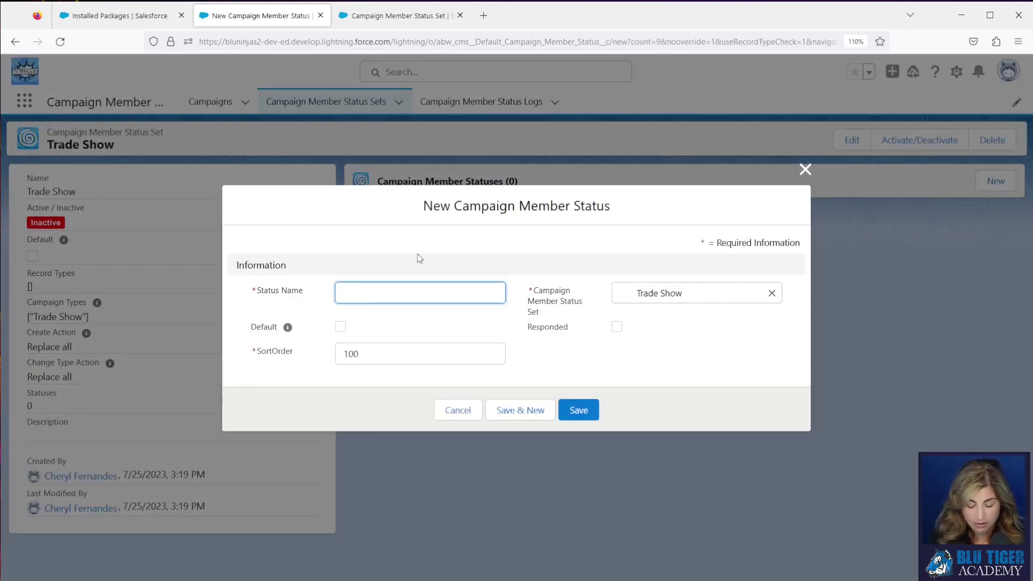
text(Attende)
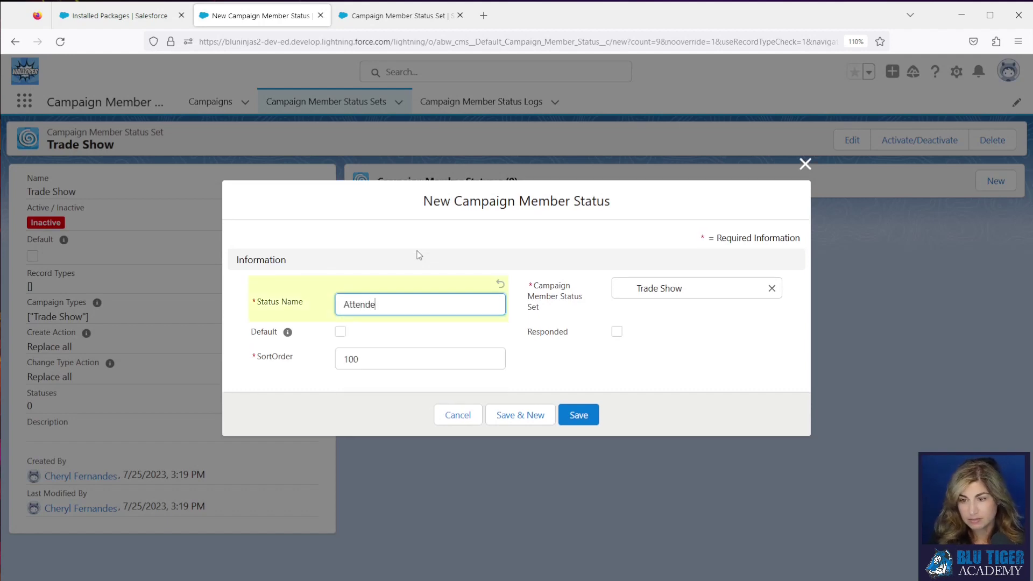
text(d)
click(616, 332)
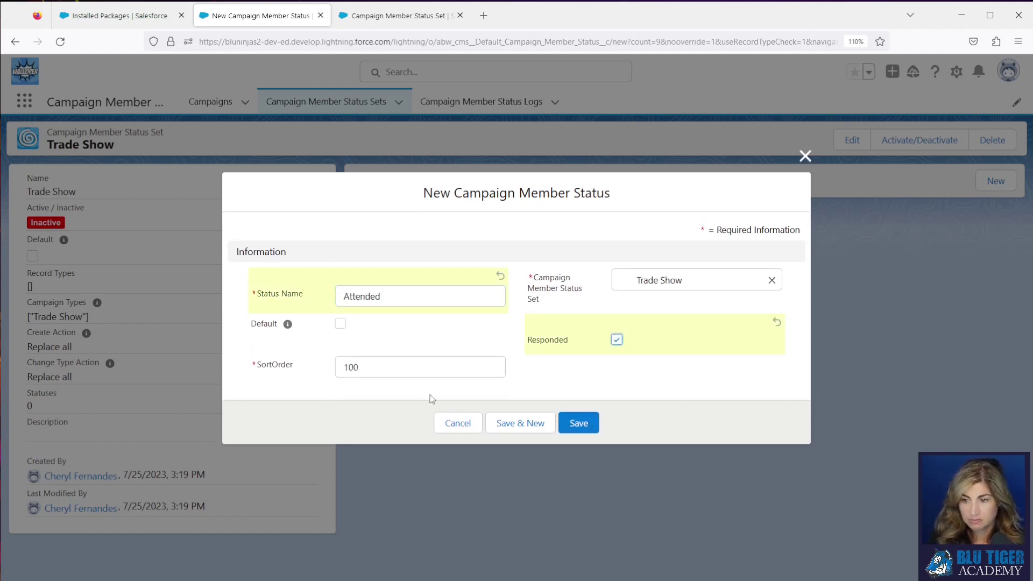
double_click(411, 371)
text(1)
click(503, 428)
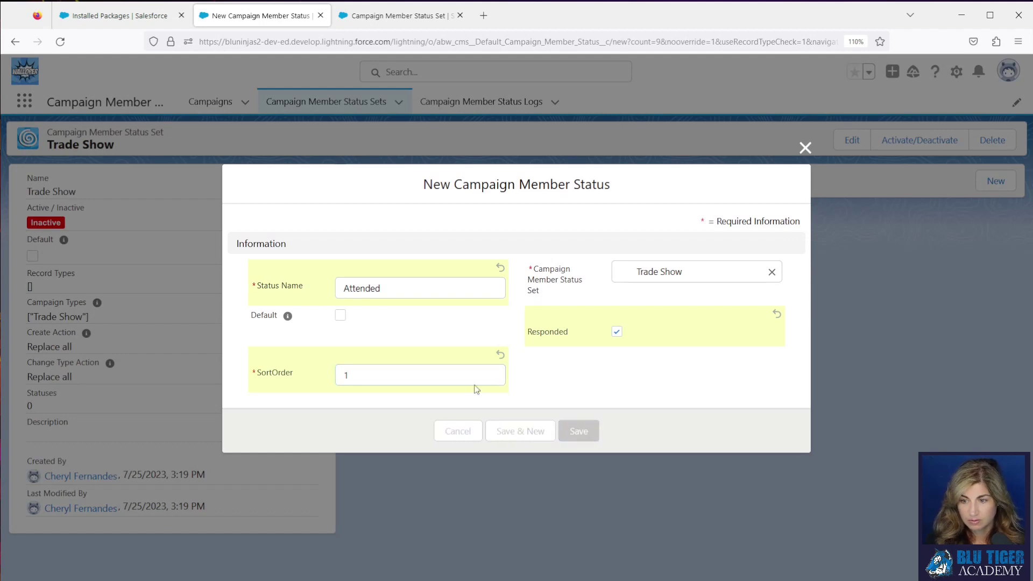
Add the statuses Visited Booth (sort order 2) and Had a Meeting (sort order 3).
text(Visit)
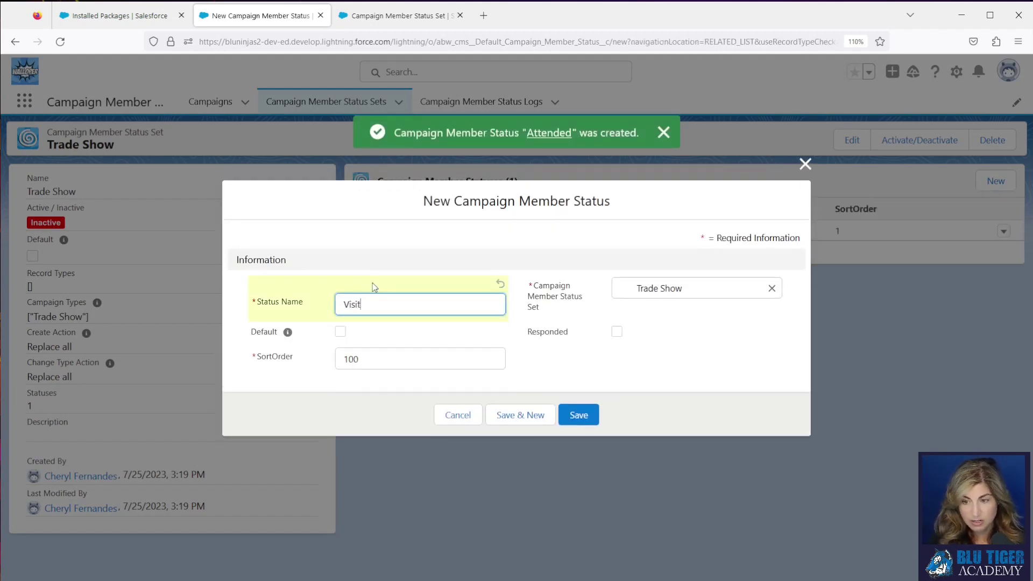
text(ed Booth)
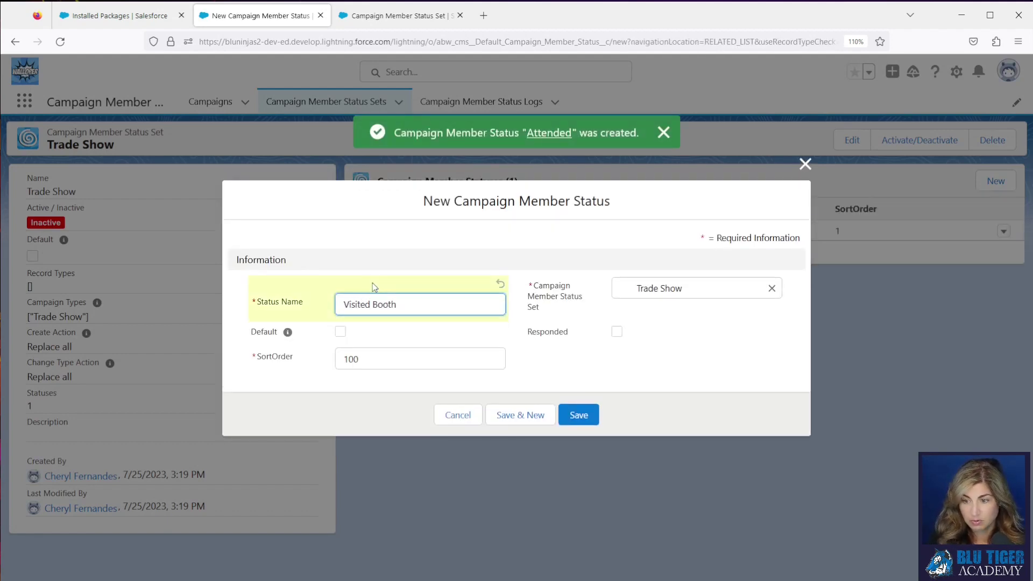
double_click(371, 358)
text(2)
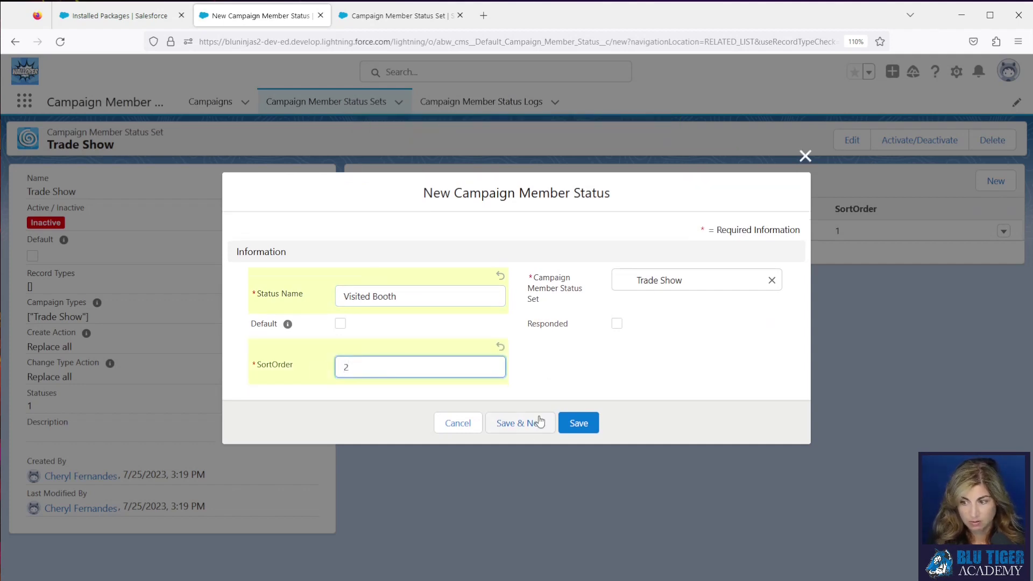
click(539, 422)
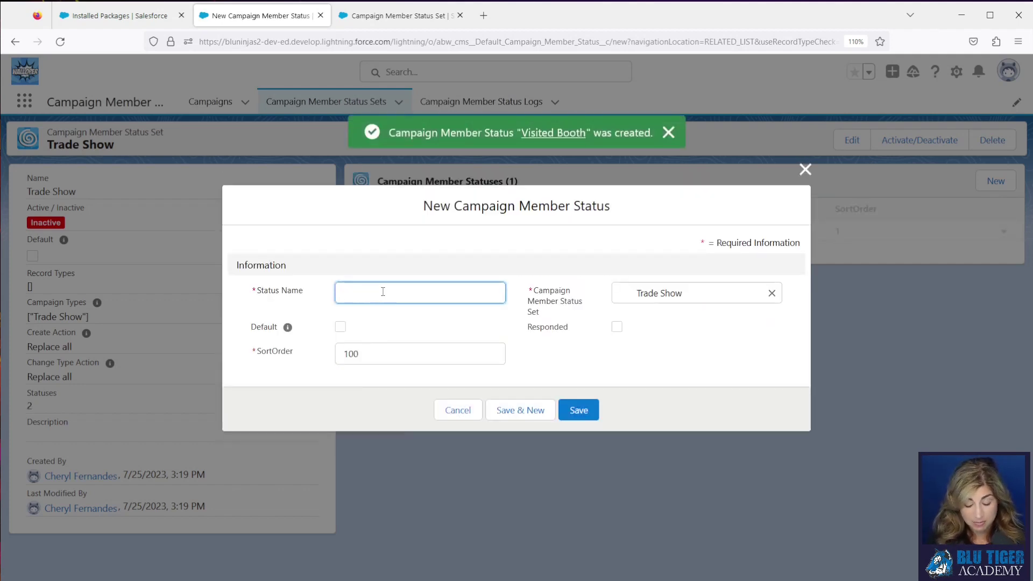
text(Had )
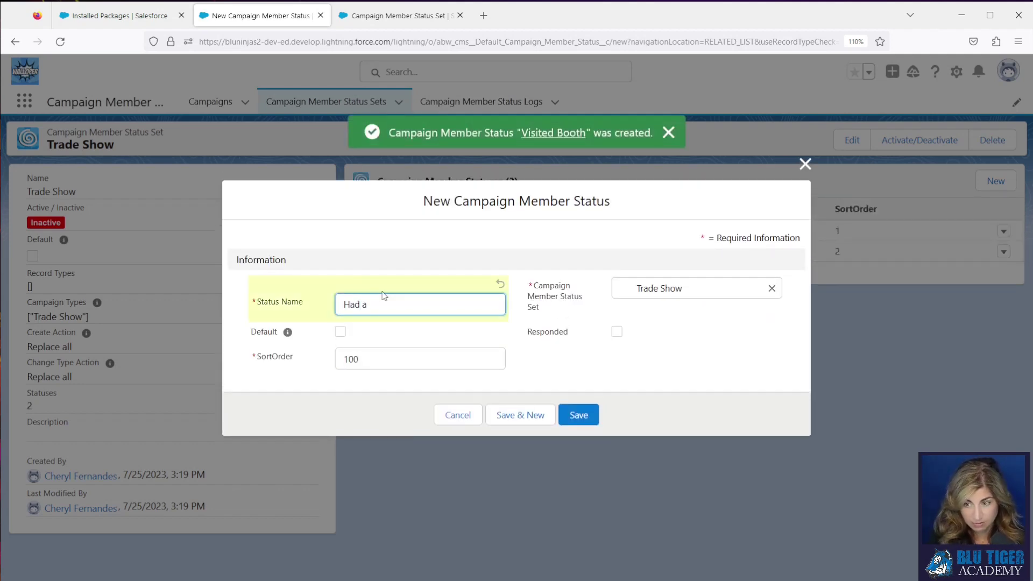
text(a Meeting)
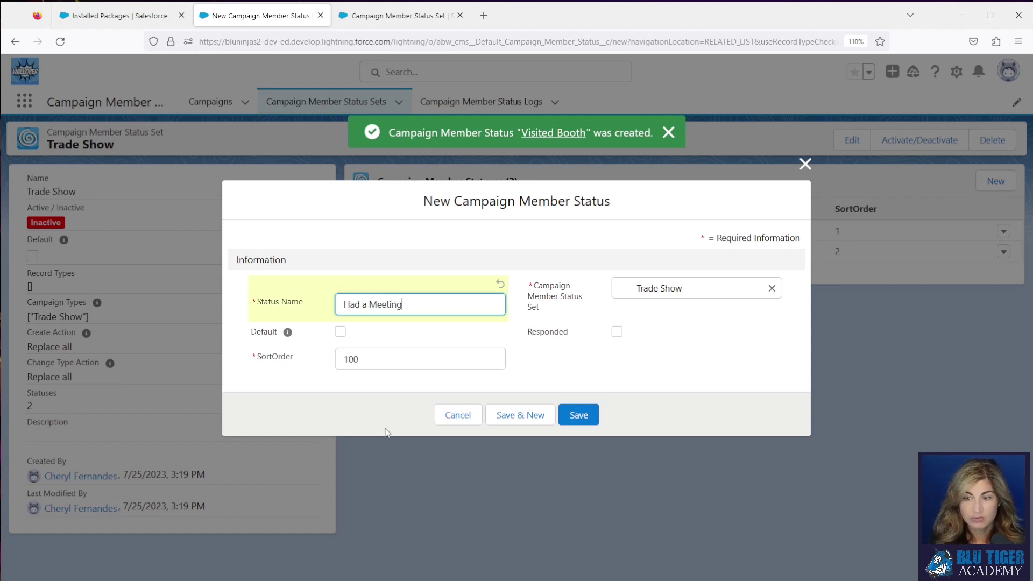
double_click(379, 359)
text(3)
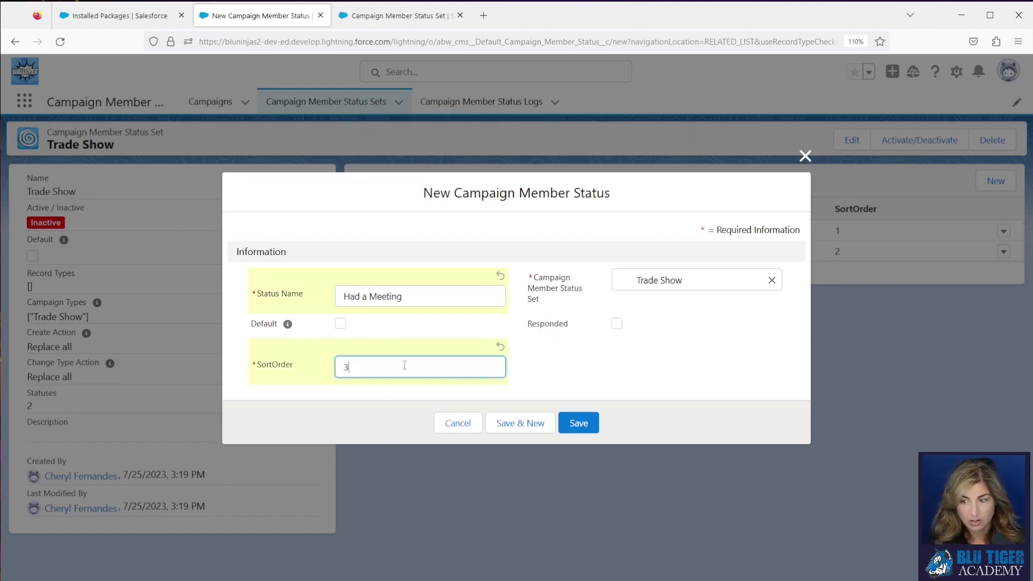
click(578, 415)
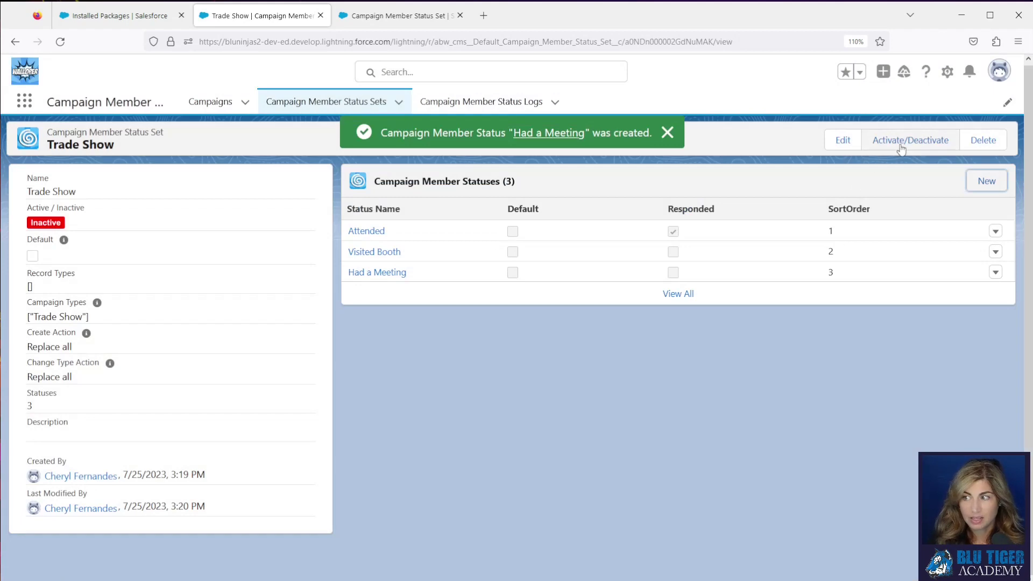
click(900, 141)
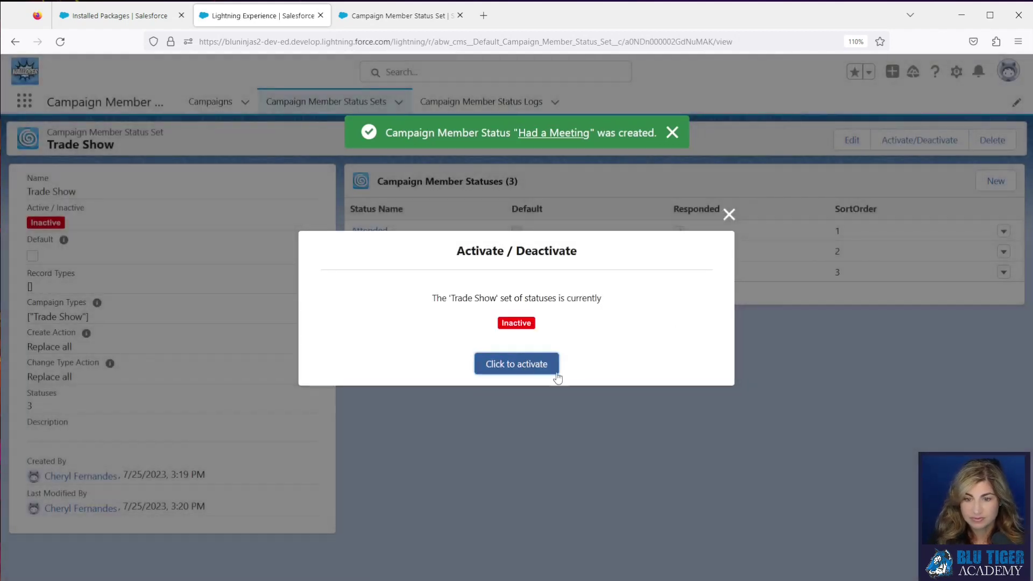
click(555, 371)
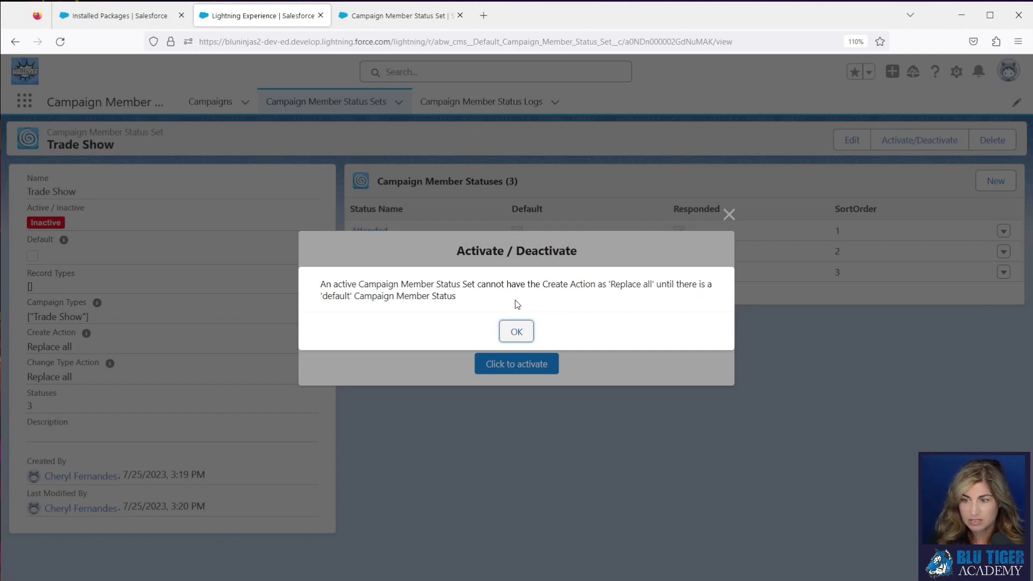
click(518, 332)
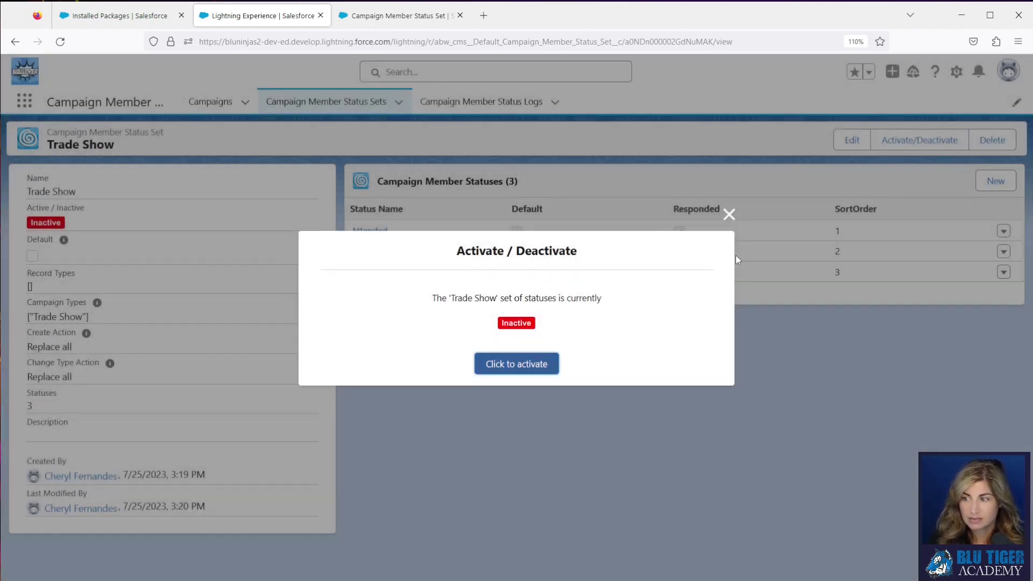
click(729, 222)
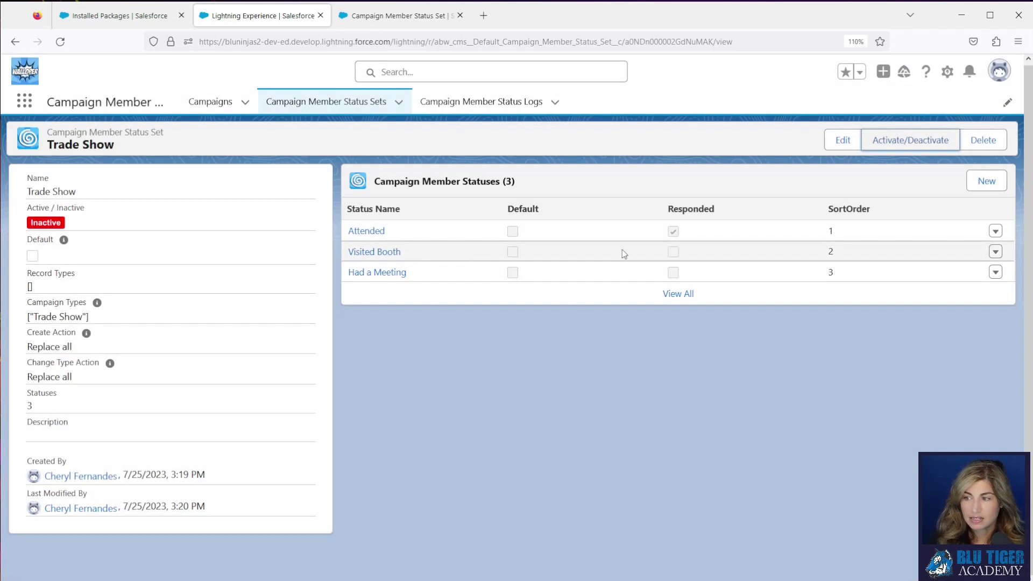
Create the status On Attendee List as the default, with sort order 4, and save it.
click(986, 182)
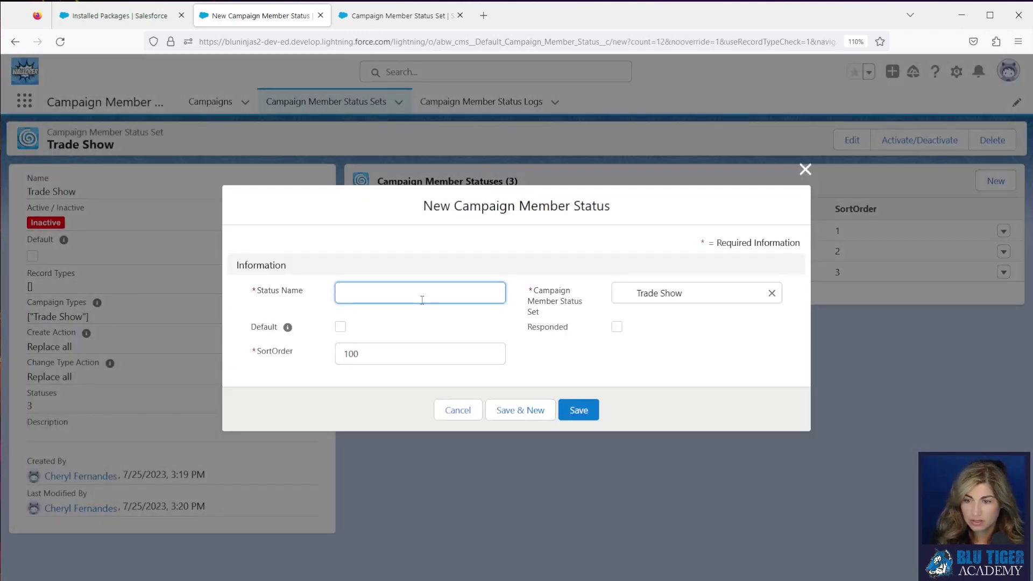
text(On Attendee List)
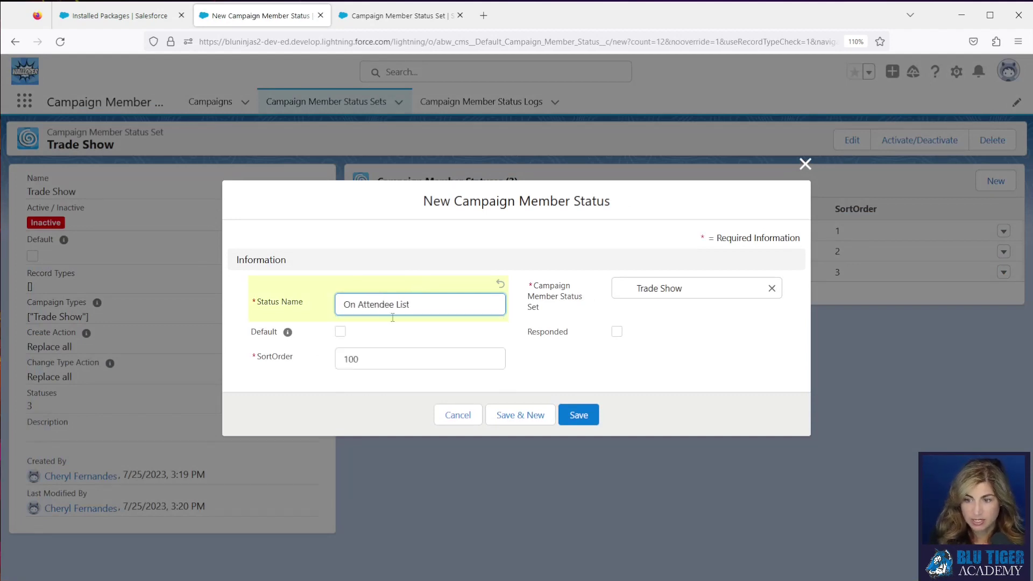
click(340, 331)
key(Tab)
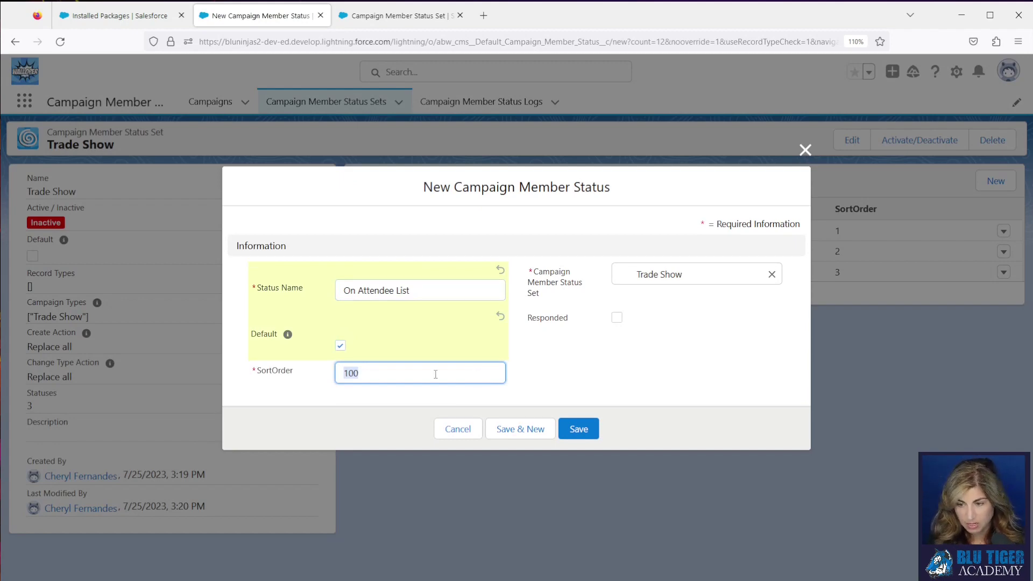
text(4)
click(586, 431)
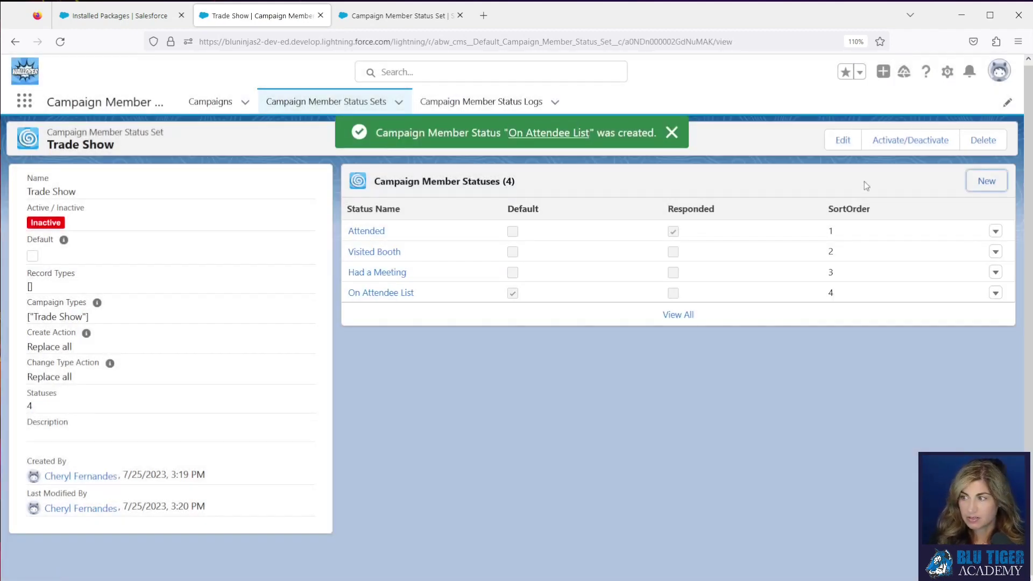
Activate the Trade Show campaign member status set.
click(884, 142)
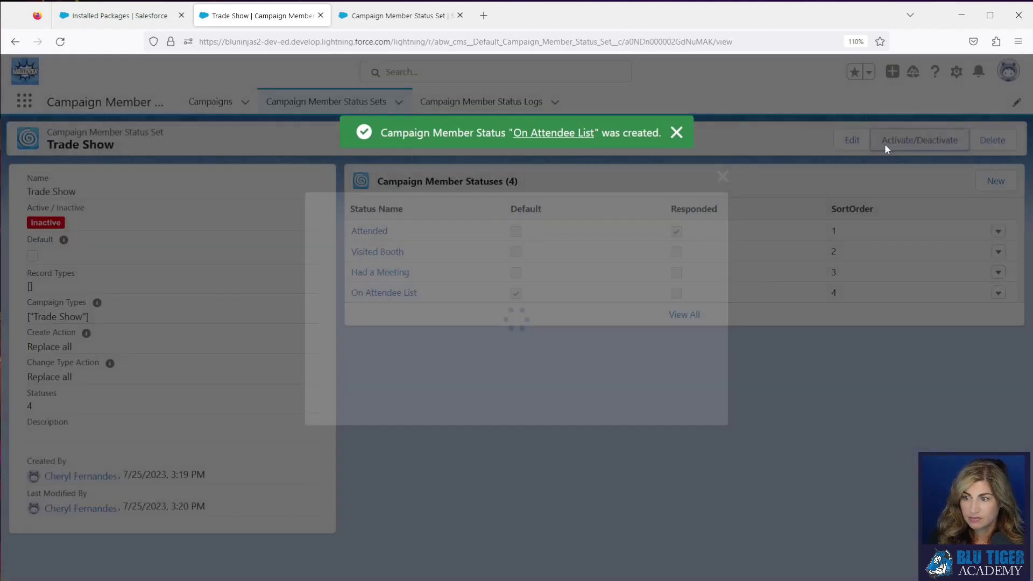
click(516, 365)
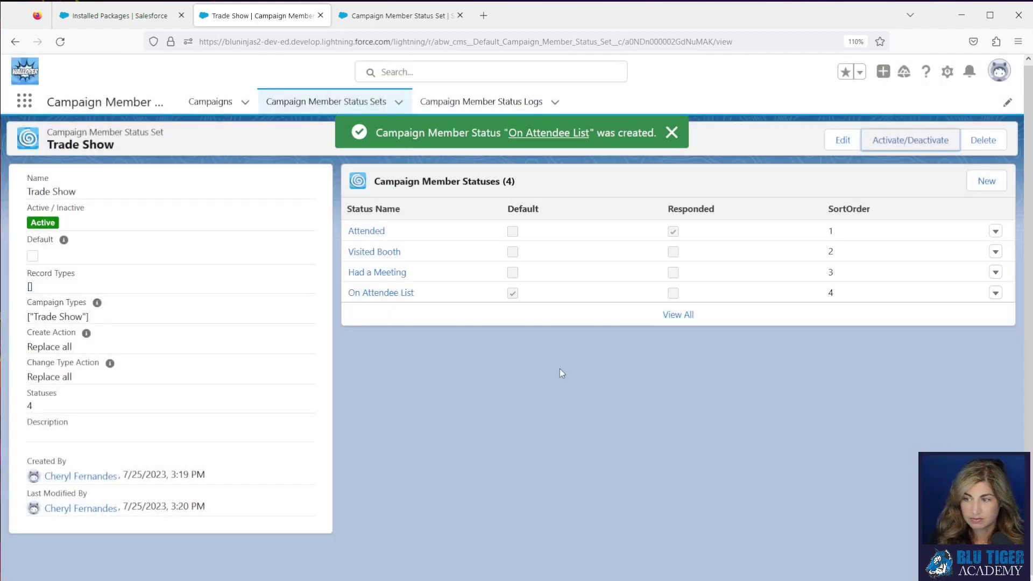